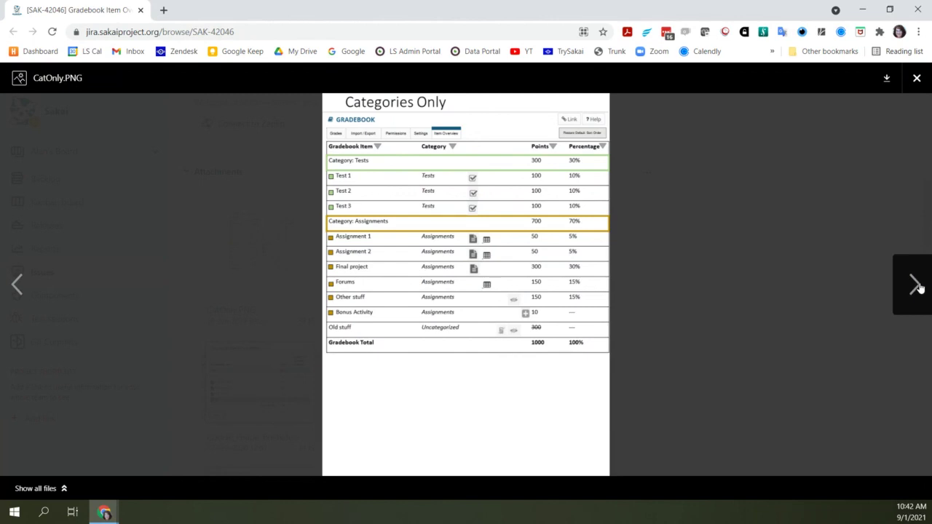
# Step: View the CatWeight.PNG mockup and compare the Course Grade Breakdown menu and modal images among the issue's attachments
pyautogui.click(917, 285)
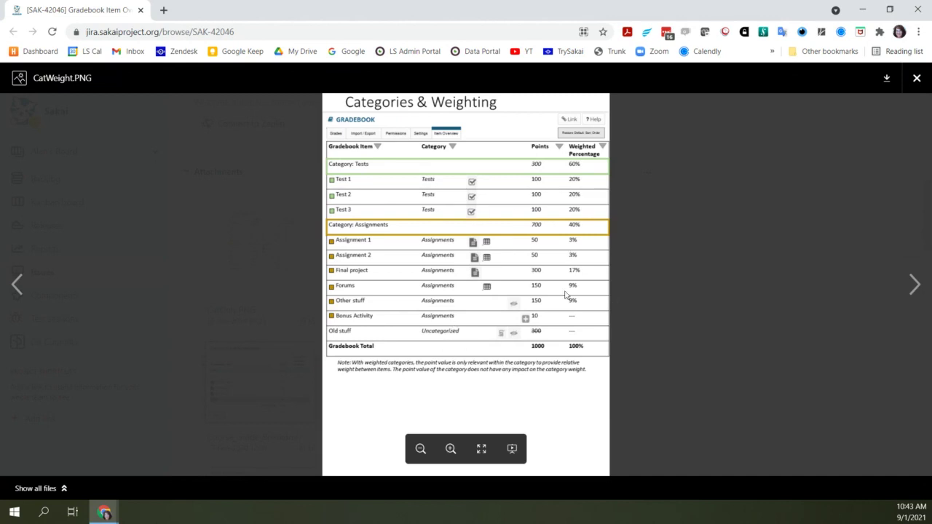
pyautogui.click(917, 308)
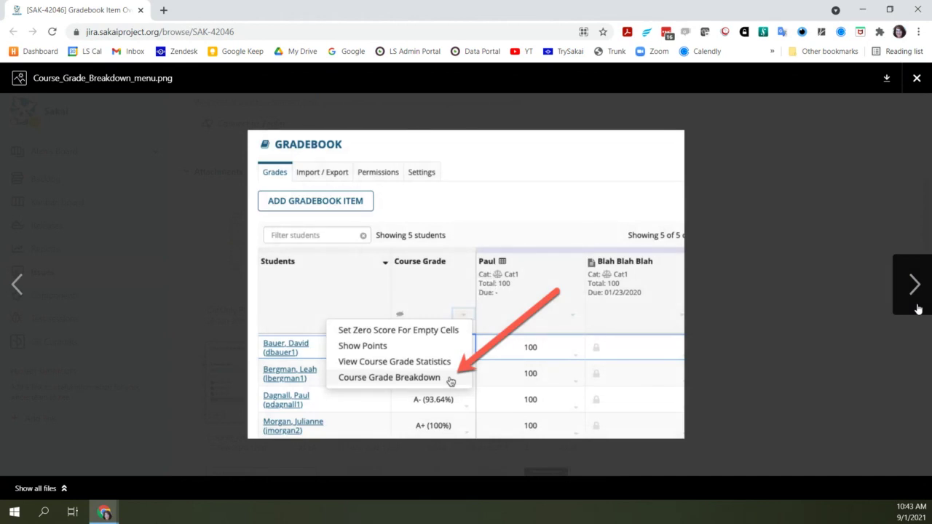
pyautogui.click(917, 309)
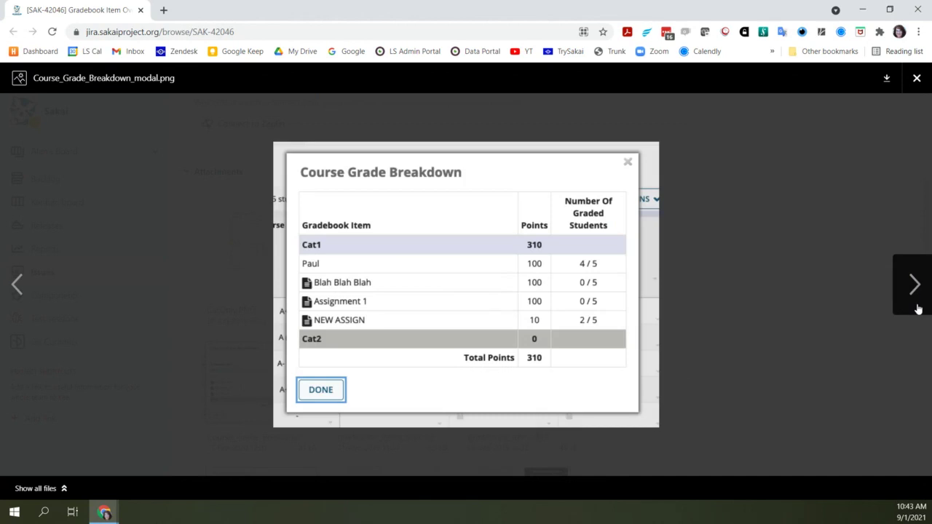
pyautogui.click(17, 298)
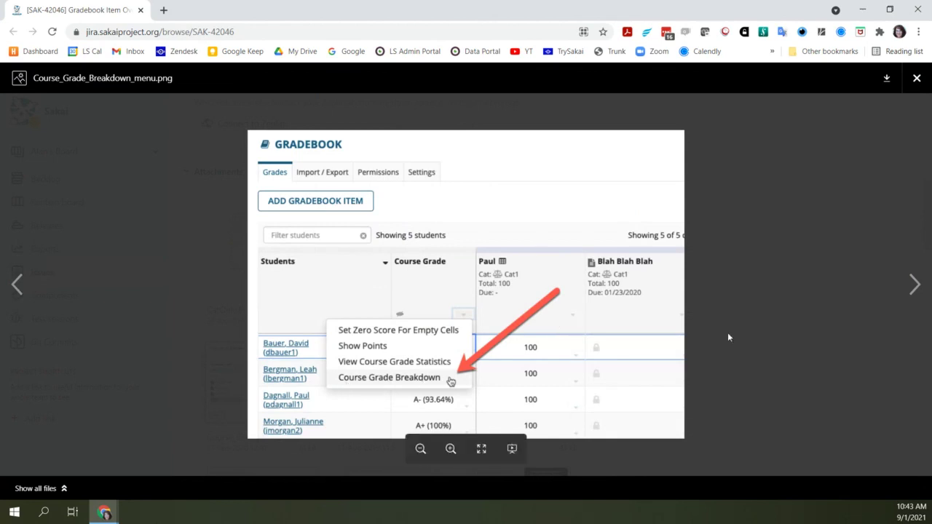
pyautogui.click(917, 285)
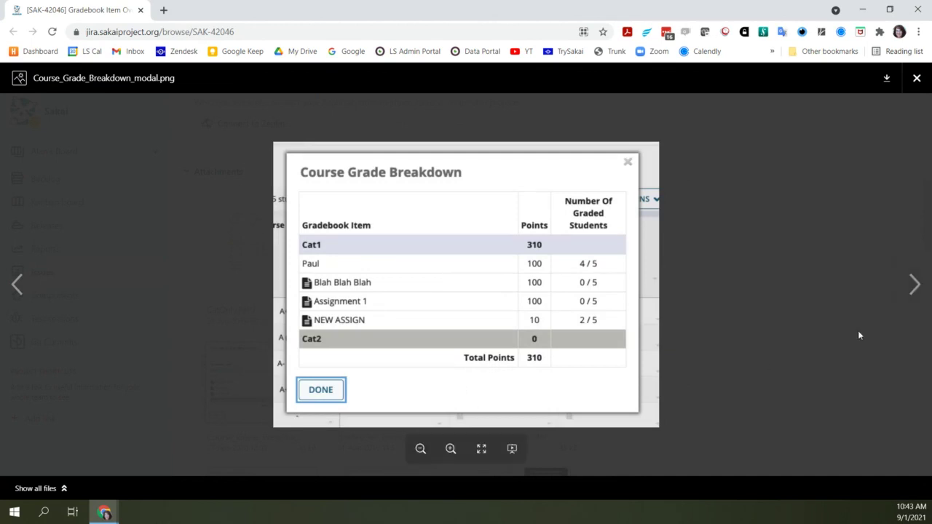
# Step: View the attached mockups from gradebook_items_button.png through the item summaries to NoCat.PNG, and close the preview
pyautogui.click(918, 305)
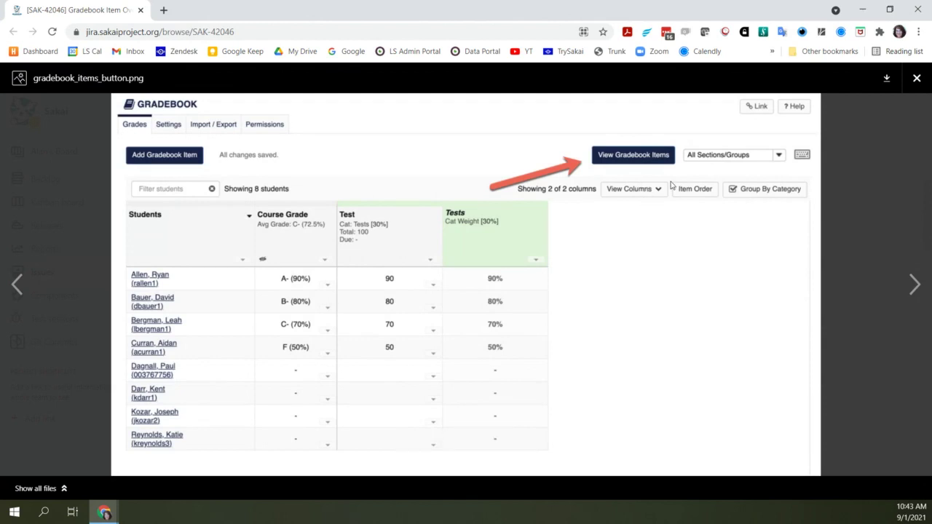
pyautogui.click(913, 285)
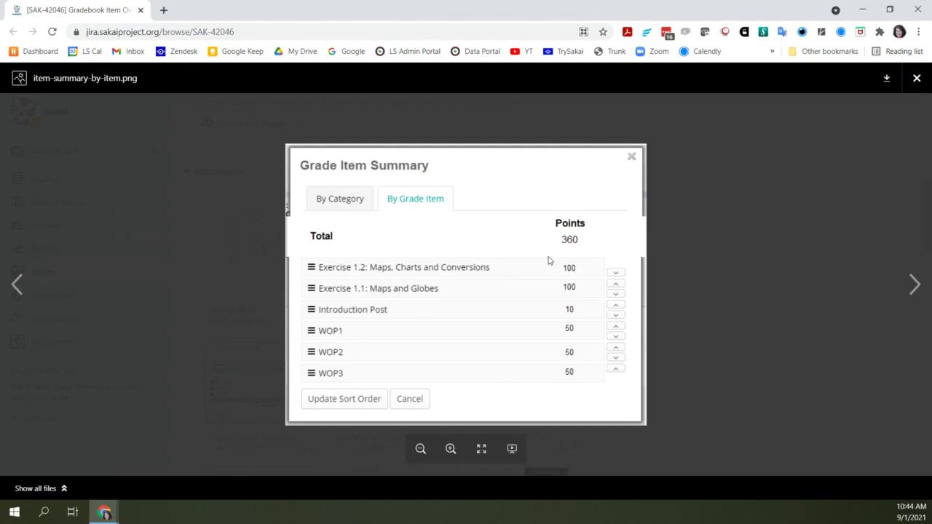
pyautogui.click(916, 285)
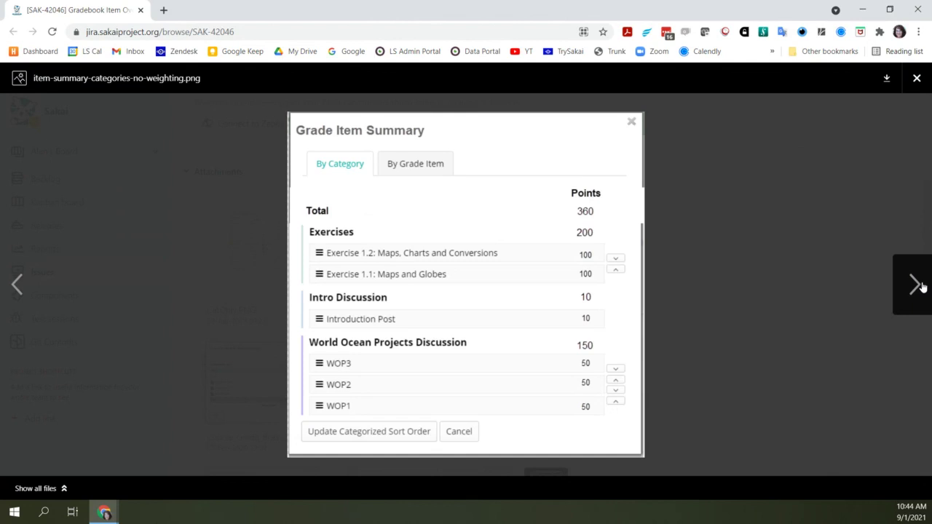
pyautogui.click(922, 287)
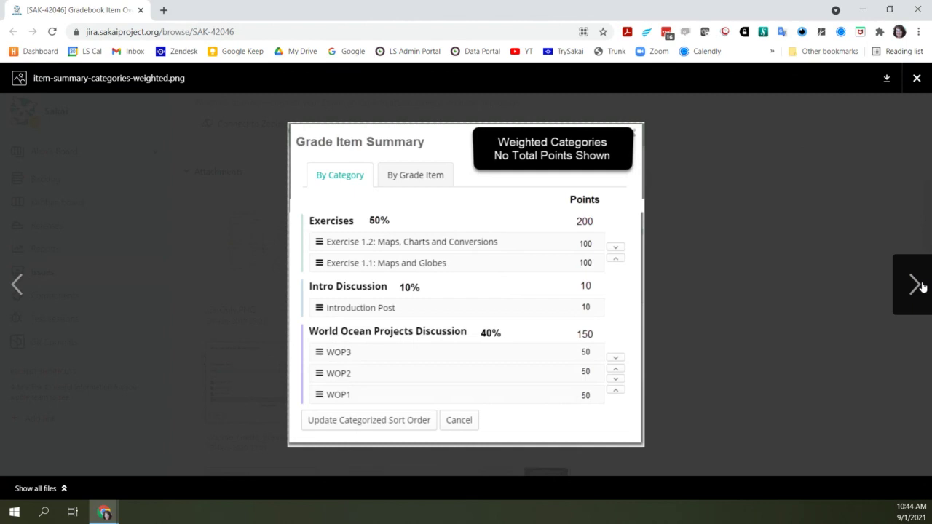
pyautogui.click(922, 288)
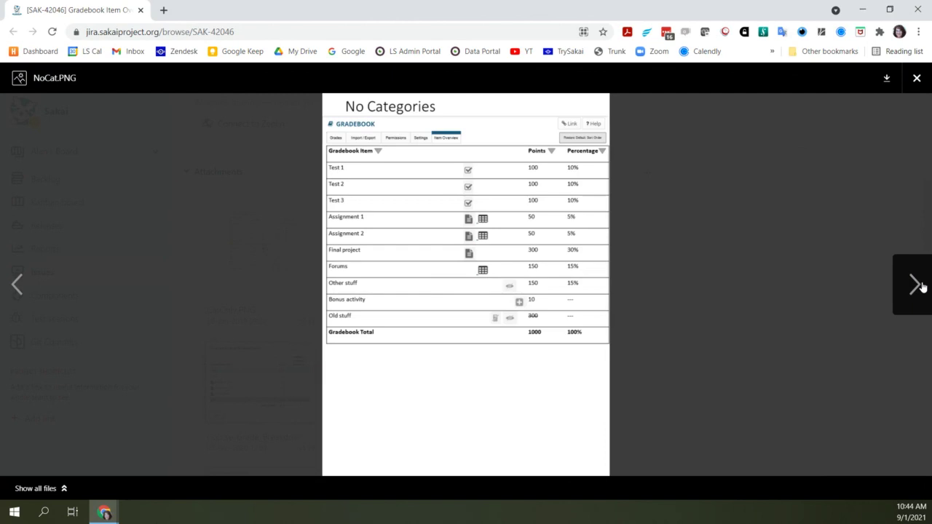
pyautogui.click(917, 79)
# Step: Load the older comments in the issue's Activity section
pyautogui.scroll(-3, 794, 358)
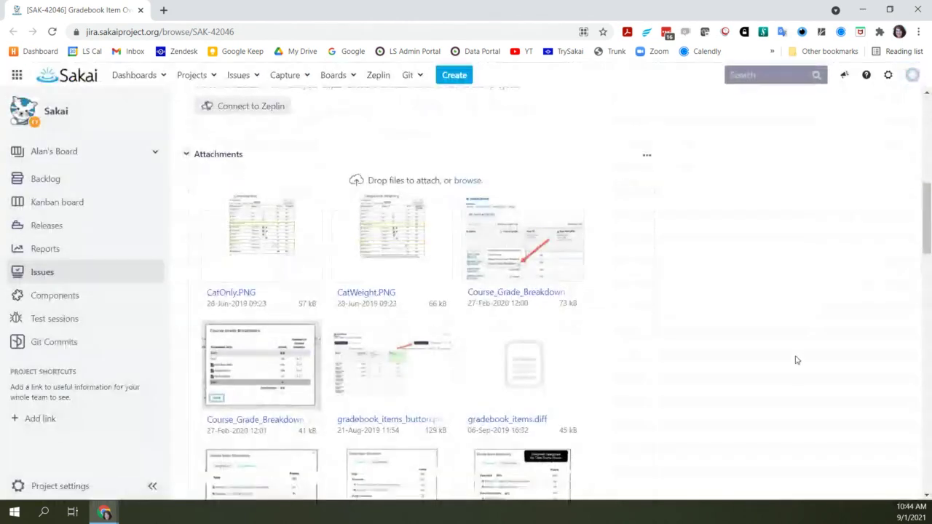
pyautogui.scroll(-6, 791, 365)
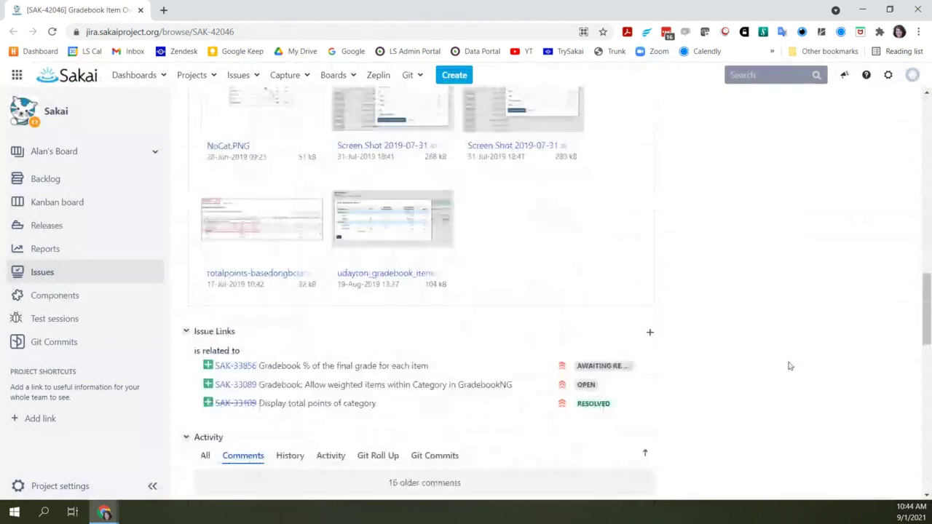
pyautogui.scroll(-1, 790, 365)
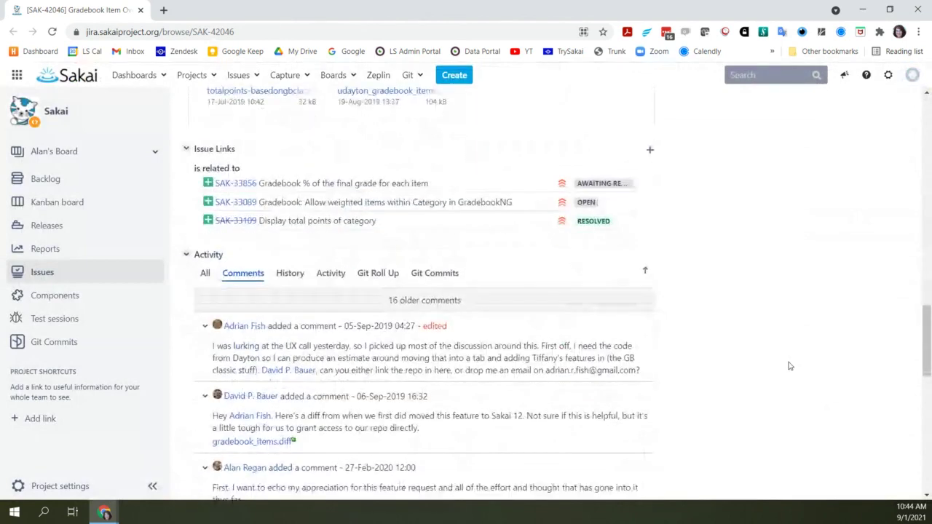
pyautogui.scroll(-2, 790, 366)
pyautogui.click(430, 179)
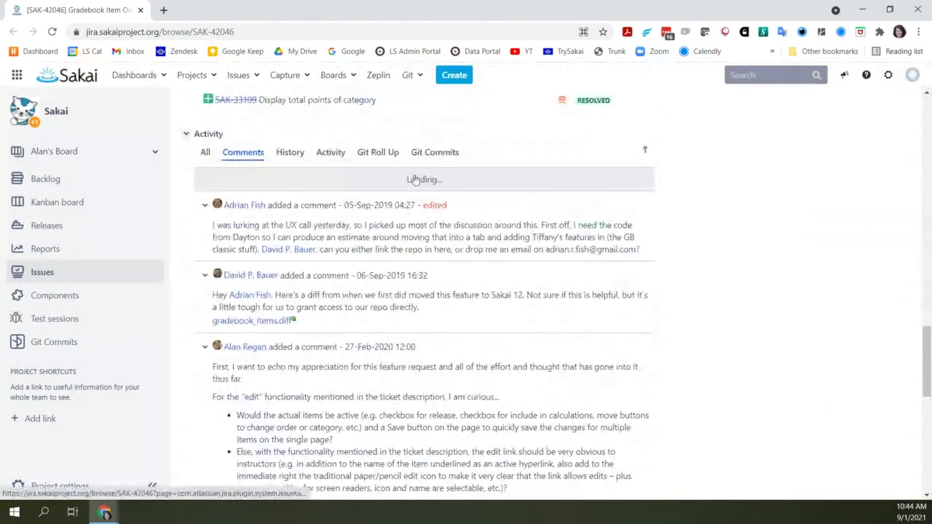
# Step: Read through the issue's comments on the gradebook overview proposals, down to the last comment
pyautogui.scroll(-5, 604, 290)
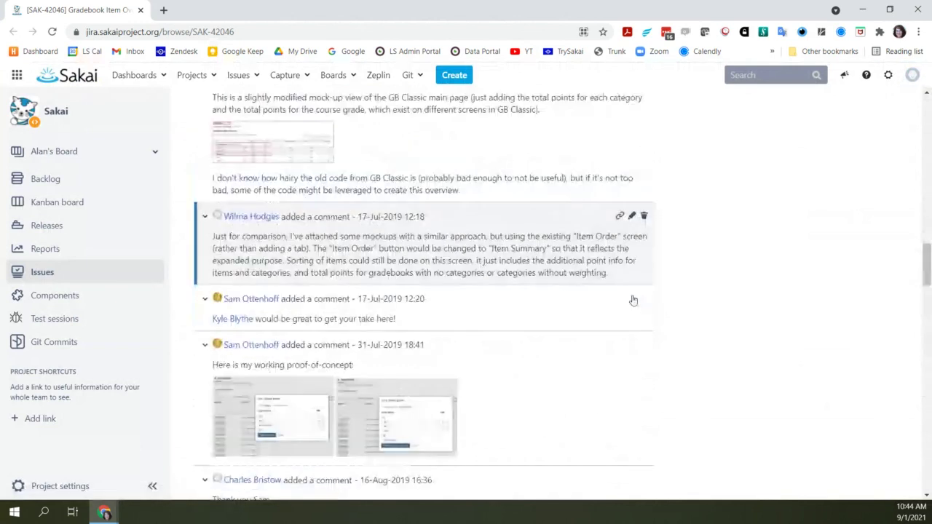
pyautogui.scroll(-2, 633, 300)
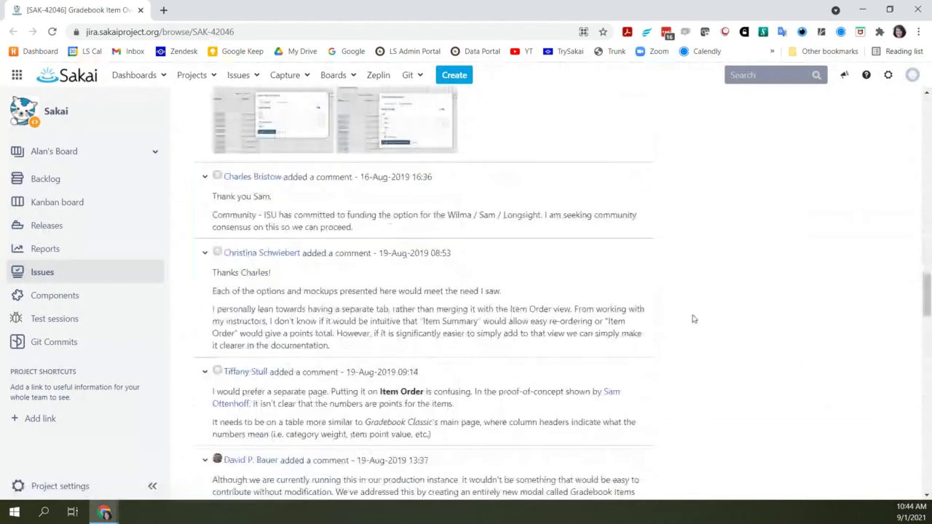
pyautogui.scroll(-2, 694, 319)
pyautogui.scroll(-3, 693, 319)
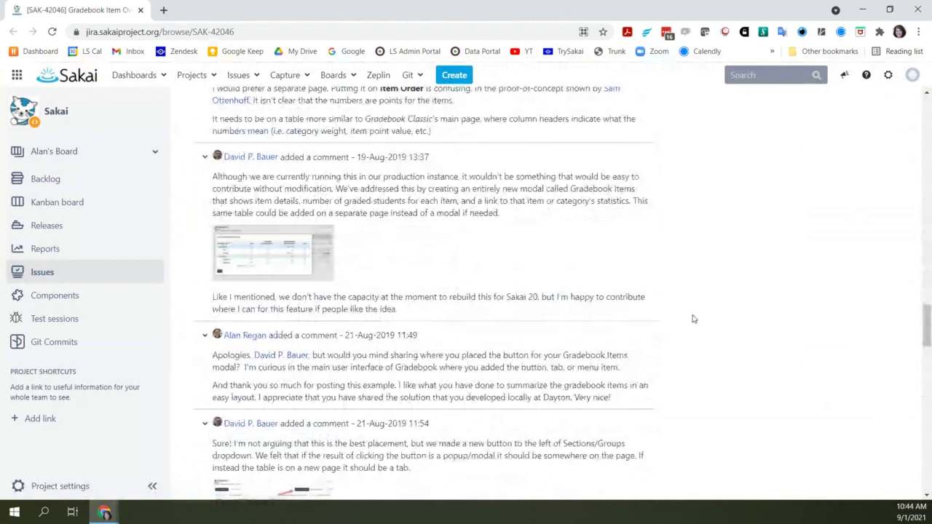
pyautogui.scroll(-1, 693, 319)
pyautogui.scroll(-5, 694, 319)
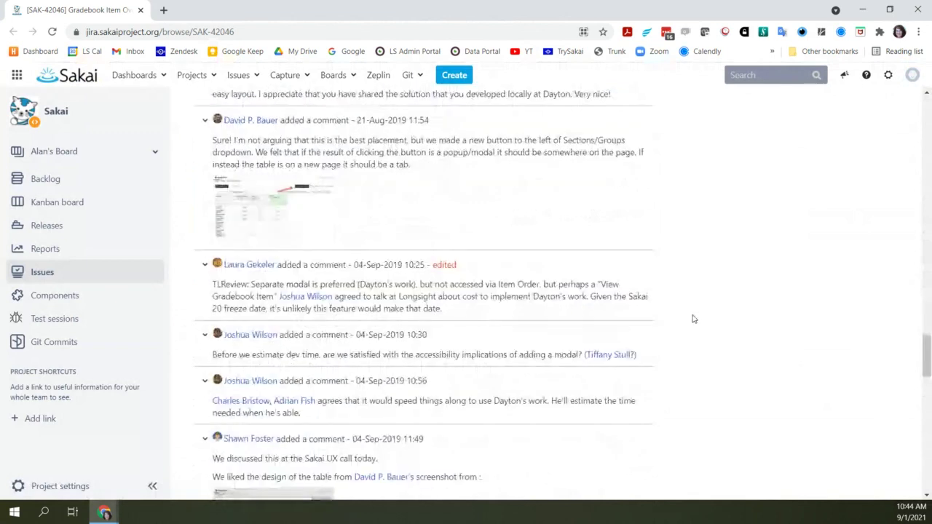
pyautogui.scroll(-2, 693, 319)
pyautogui.scroll(-3, 693, 319)
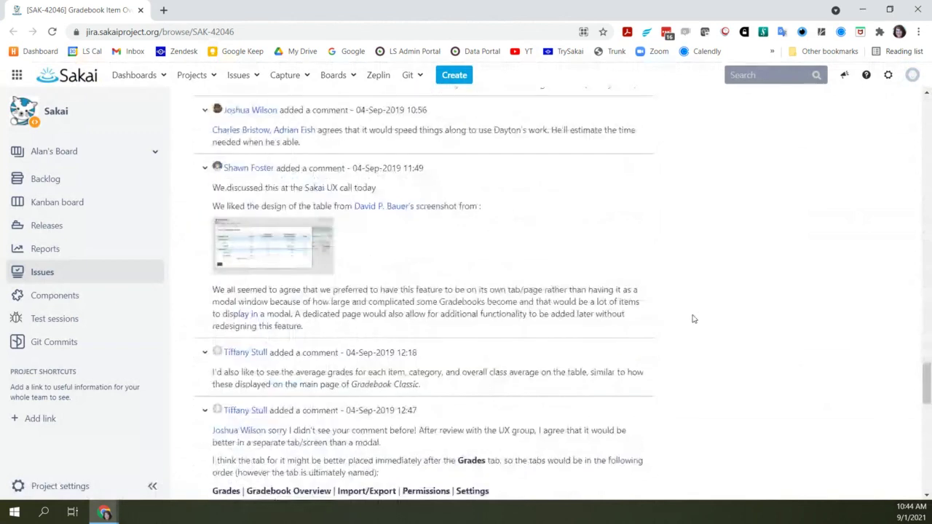
pyautogui.scroll(-5, 693, 319)
pyautogui.scroll(-5, 693, 319)
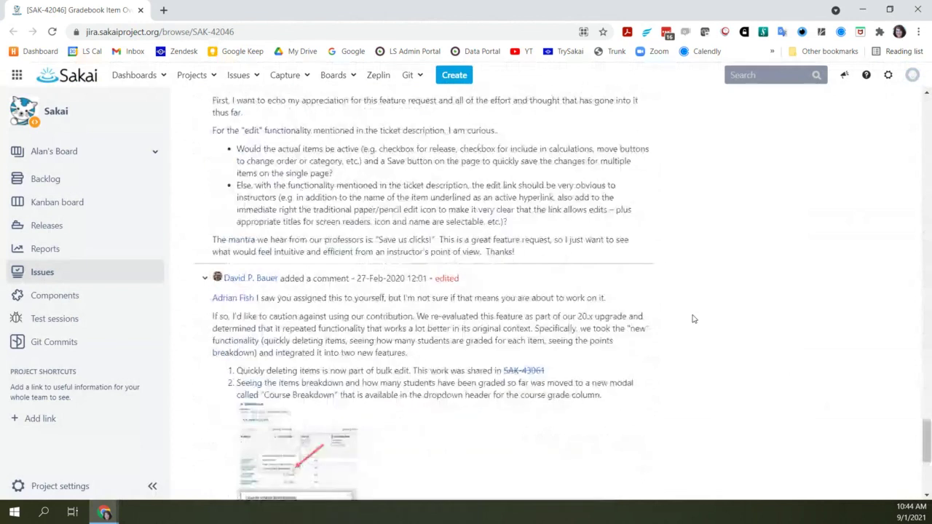
pyautogui.scroll(-2, 693, 319)
pyautogui.scroll(-2, 694, 319)
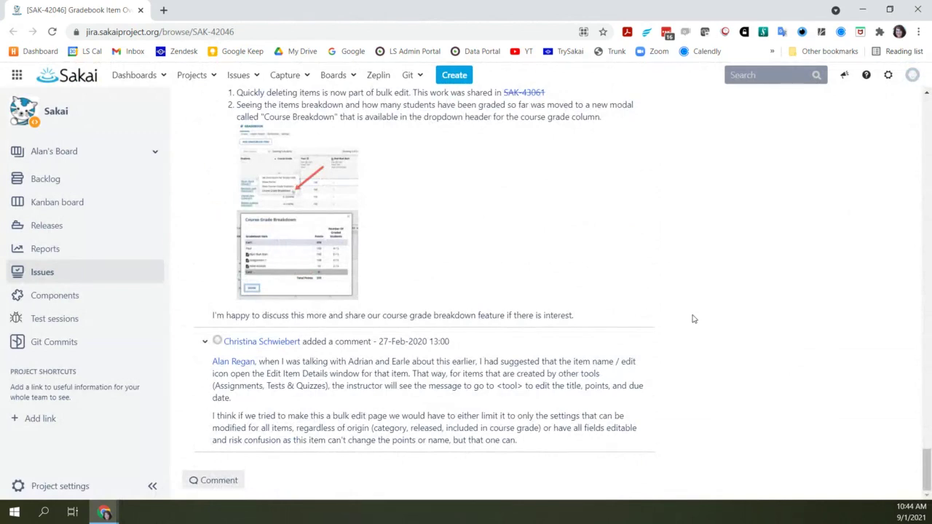
# Step: View the Course Grade Breakdown menu and modal screenshots in the 27-Feb-2020 12:01 comment, and close the preview
pyautogui.scroll(3, 693, 319)
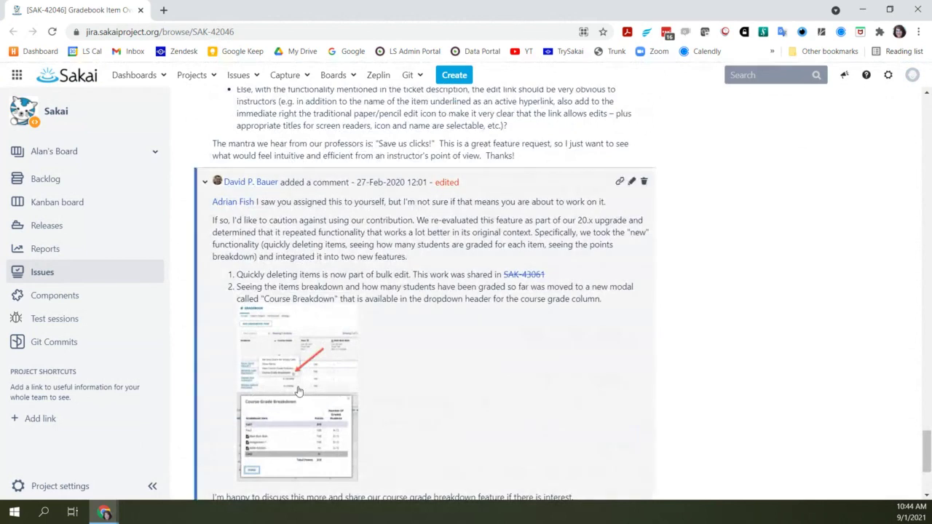
pyautogui.click(298, 391)
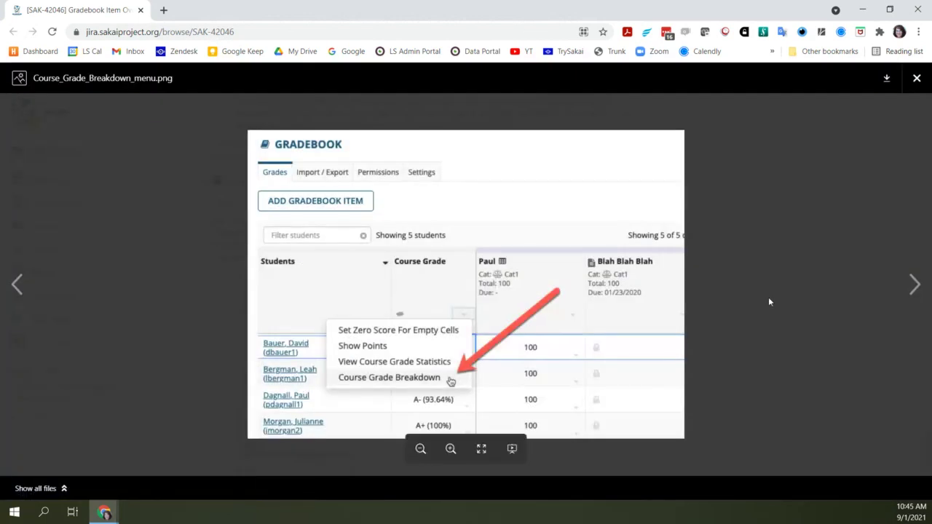
pyautogui.click(915, 283)
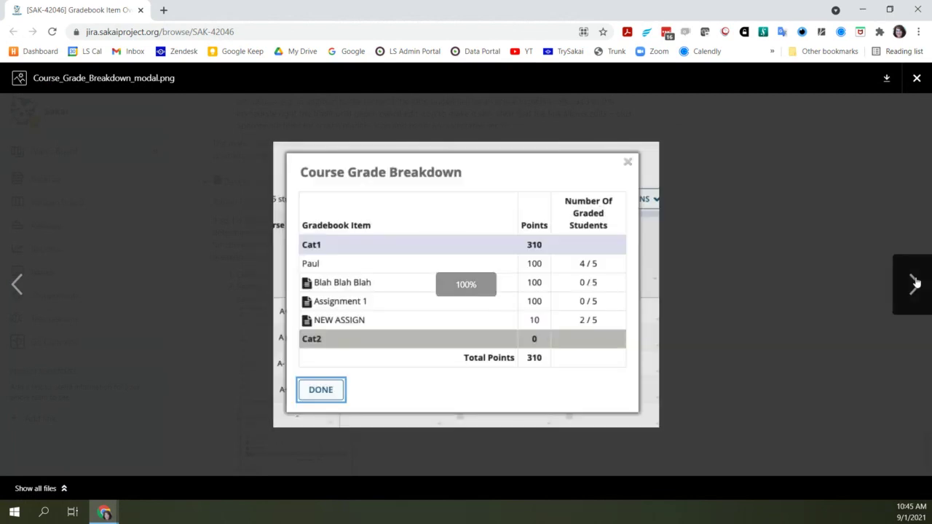
pyautogui.click(917, 78)
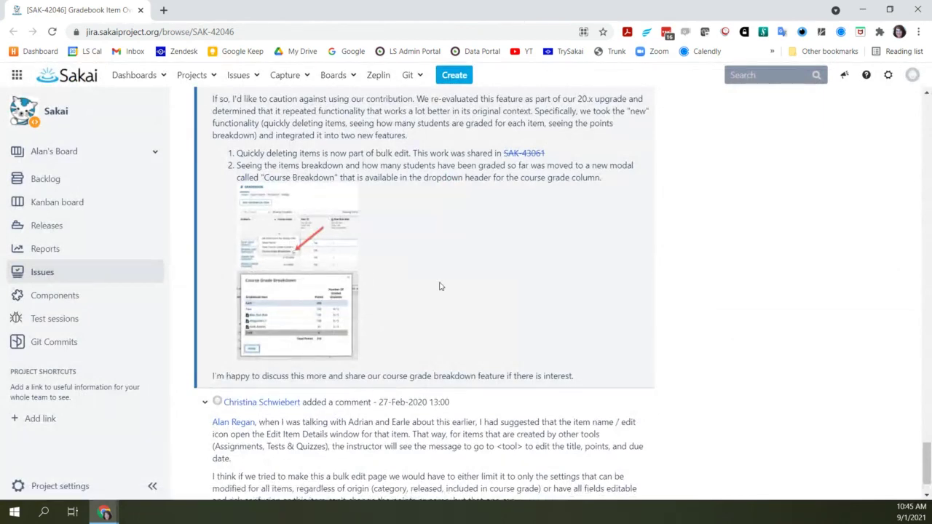
# Step: Reread the comment about the Course Breakdown modal and the final comment about editing item details
pyautogui.scroll(2, 439, 286)
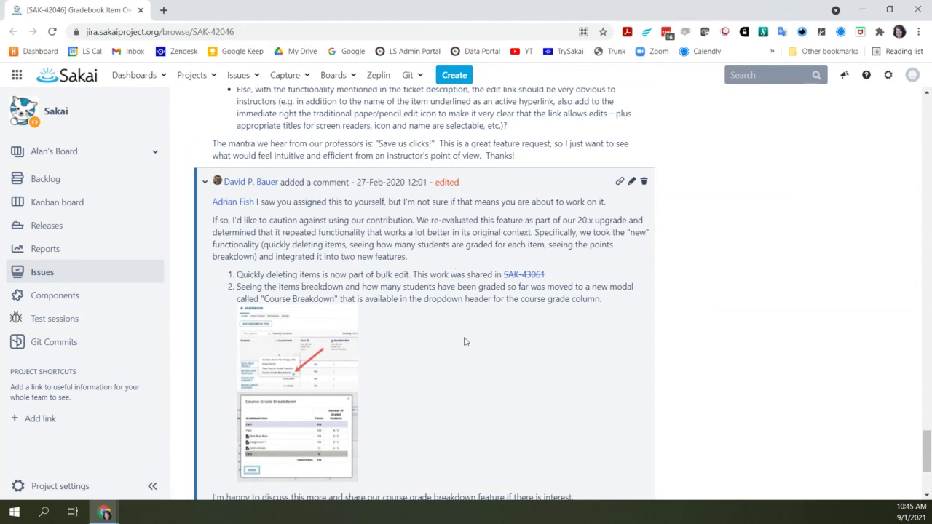
pyautogui.scroll(-2, 465, 342)
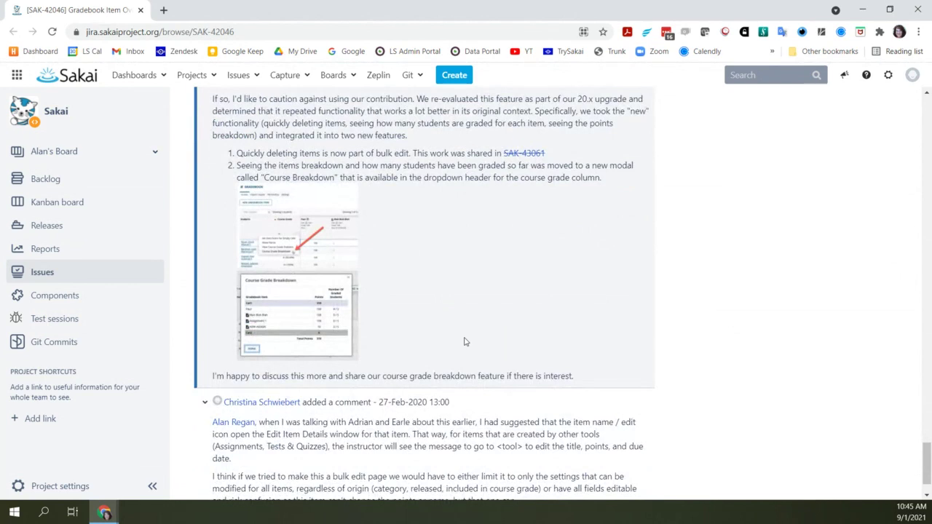
pyautogui.scroll(-1, 465, 342)
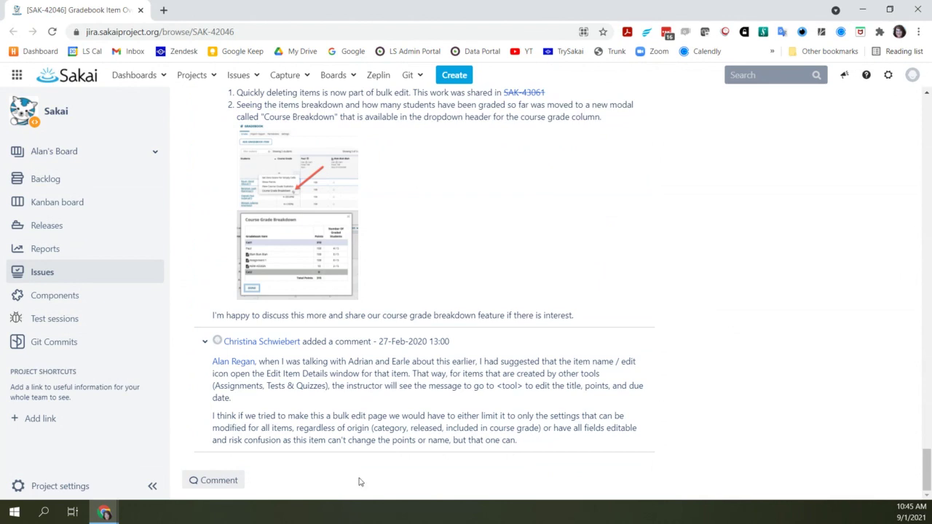
# Step: Return to the issue's attachments and view Course_Grade_Breakdown_menu.png and Course_Grade_Breakdown_modal.png
pyautogui.scroll(5, 357, 481)
pyautogui.scroll(15, 766, 475)
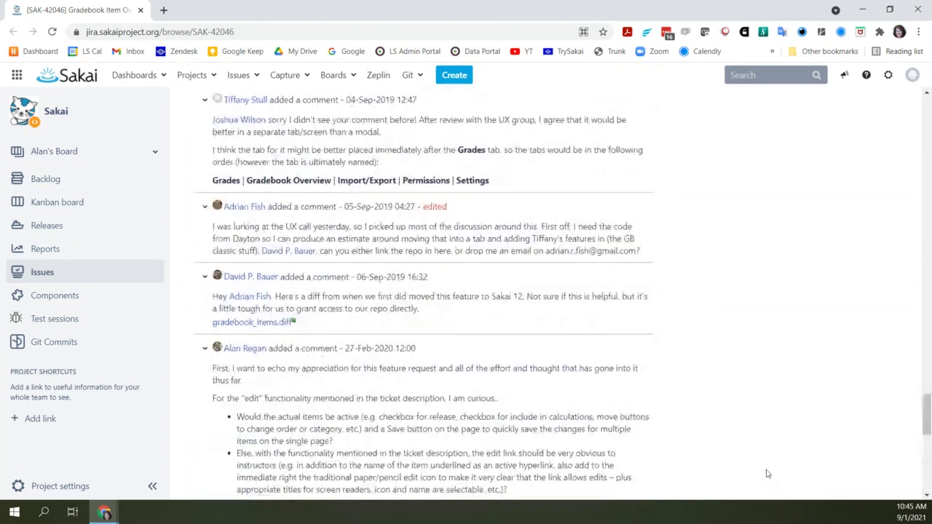
pyautogui.scroll(15, 766, 474)
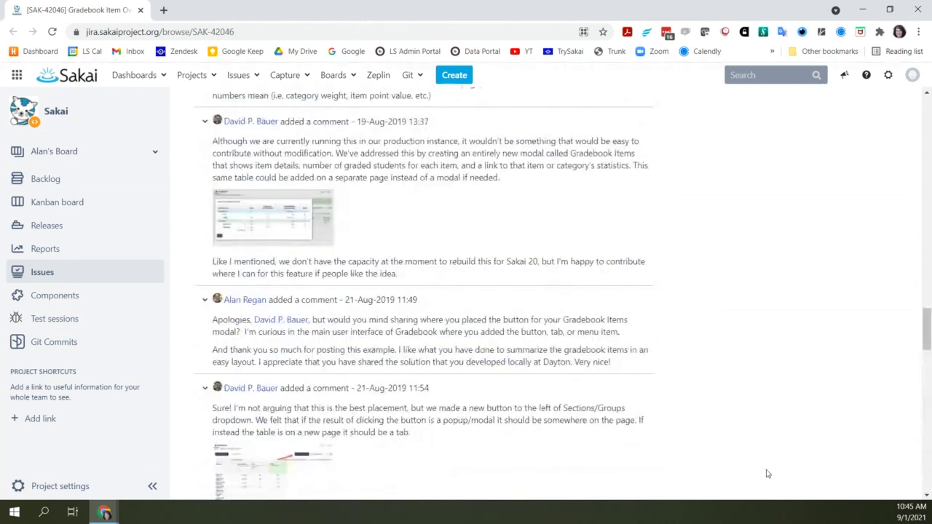
pyautogui.scroll(15, 766, 474)
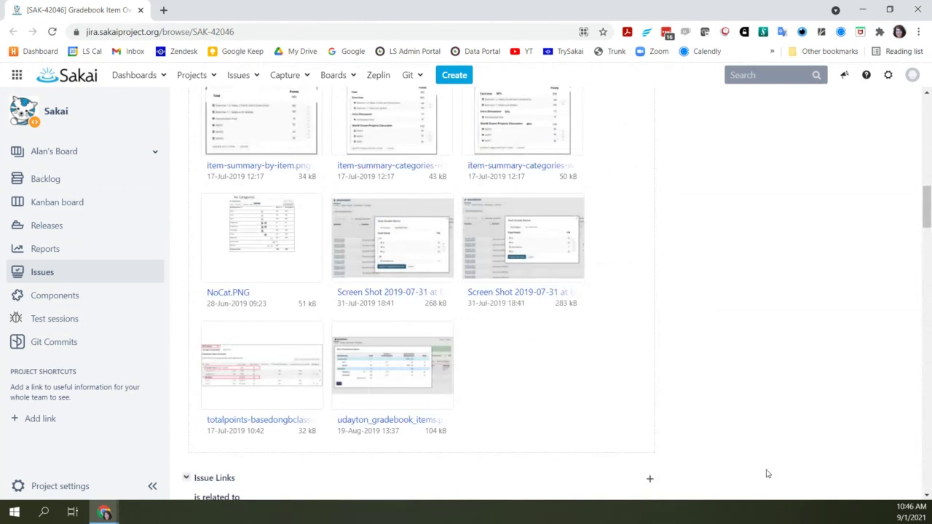
pyautogui.scroll(1, 766, 474)
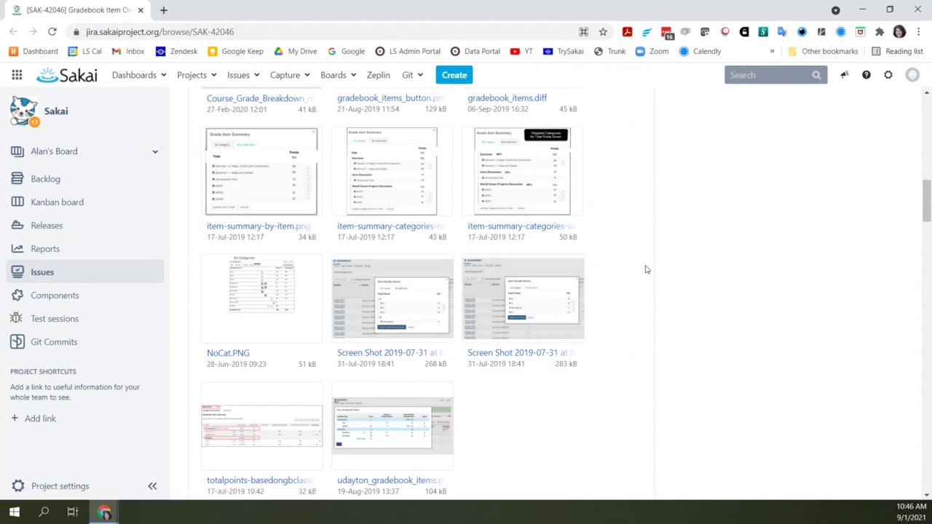
pyautogui.scroll(3, 645, 270)
pyautogui.scroll(3, 646, 270)
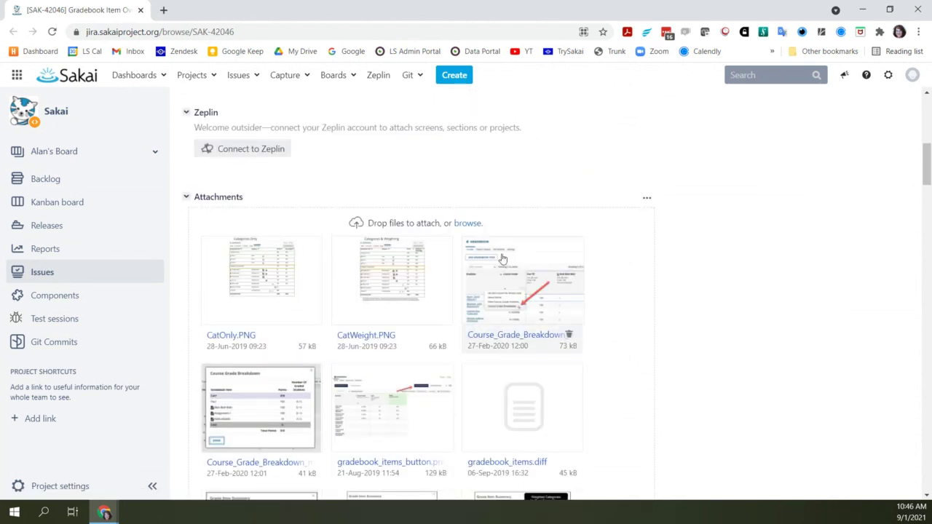
pyautogui.click(512, 300)
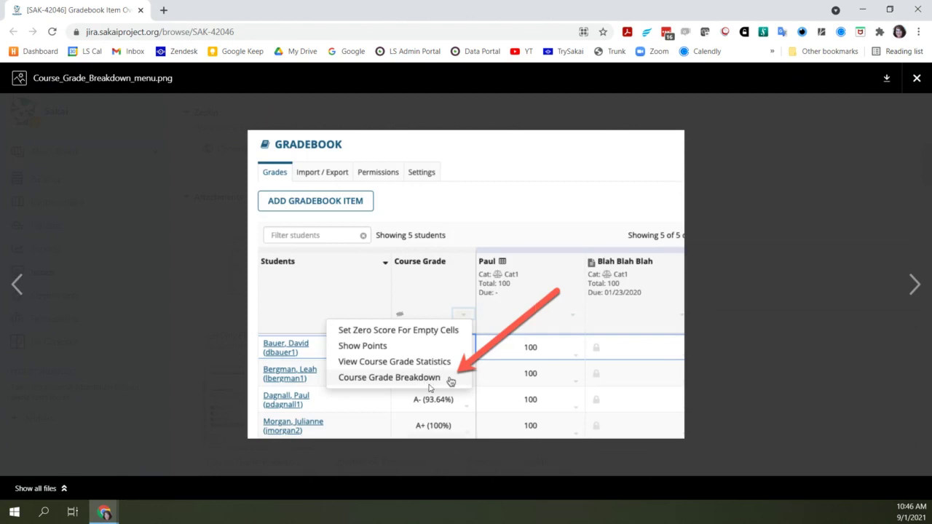
pyautogui.click(919, 285)
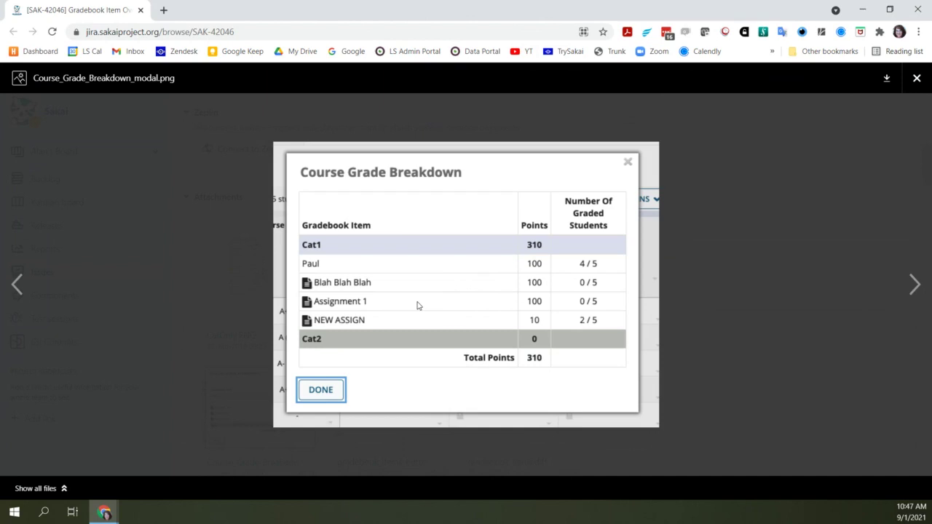
# Step: View Course_Grade_Breakdown_menu.png again, close the preview, and return to the last comment on the issue
pyautogui.click(27, 296)
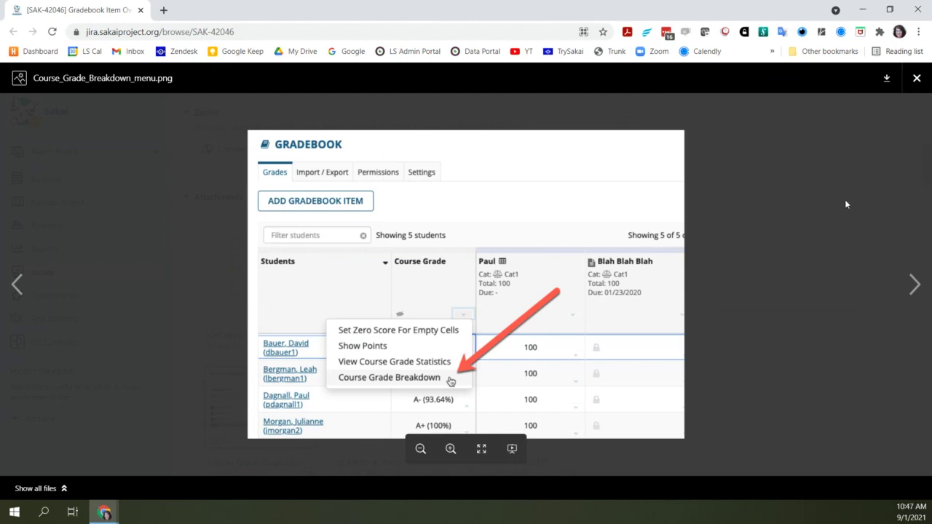
pyautogui.click(916, 78)
pyautogui.scroll(-5, 928, 271)
pyautogui.scroll(-10, 929, 270)
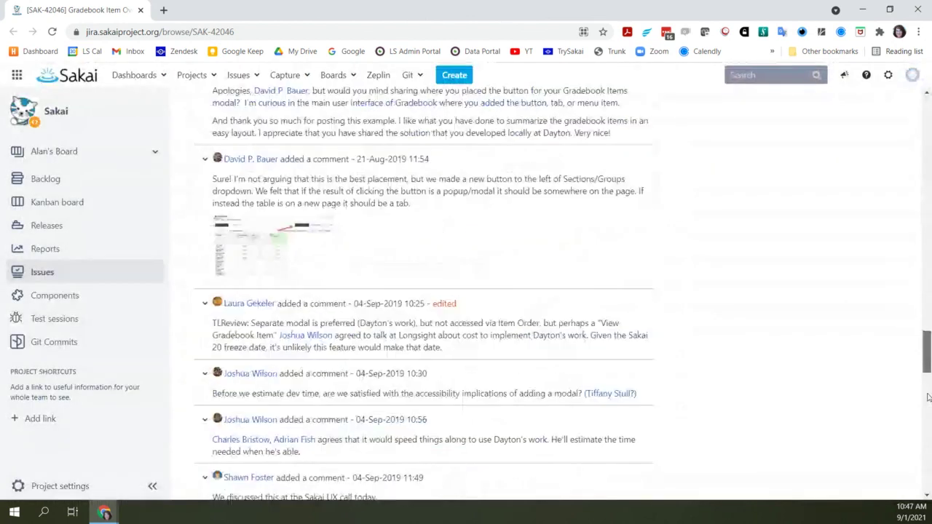
pyautogui.scroll(-10, 928, 397)
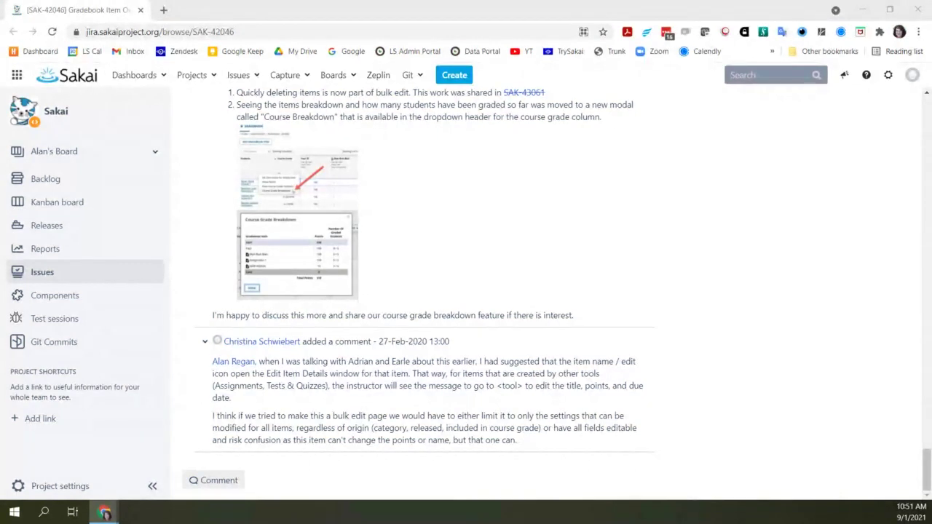
# Step: Bring the Sakai Gradebook for Discussion 1 SMPL101 into the browser window and inspect its Item Order and Bulk Edit dialogs
pyautogui.moveTo(364, 238); pyautogui.dragTo(681, 4)
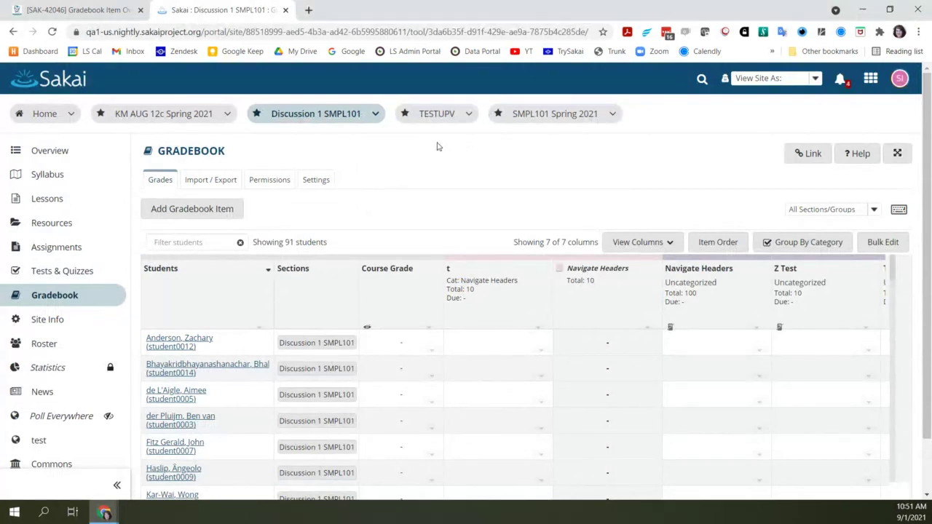
pyautogui.click(723, 247)
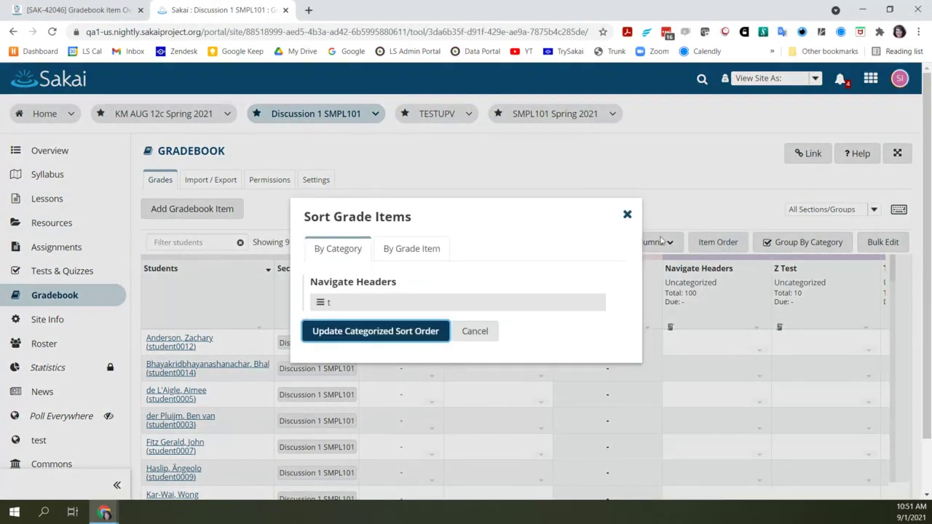
pyautogui.click(627, 214)
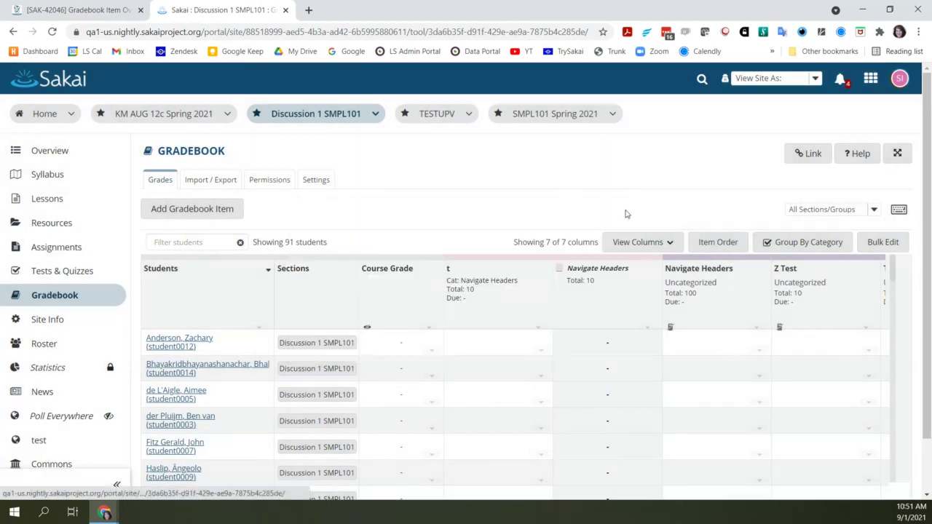
pyautogui.click(883, 242)
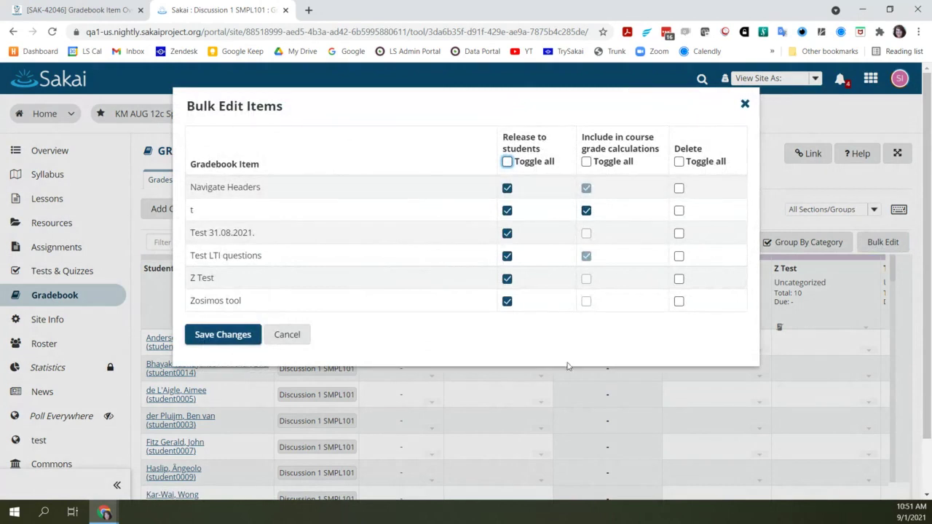
pyautogui.click(743, 106)
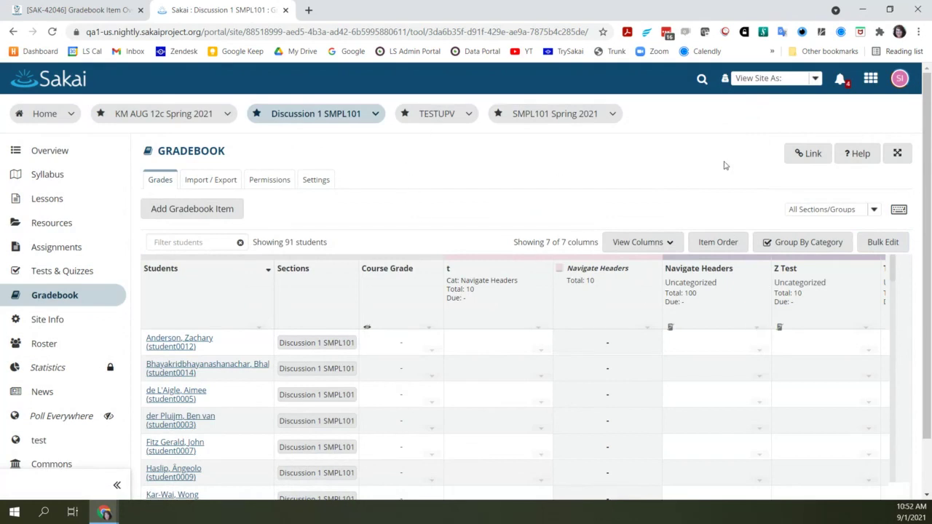
# Step: Examine item sorting by category and by grade item, try placing Test LTI questions above Test 31.08.2021., and close without saving
pyautogui.click(736, 246)
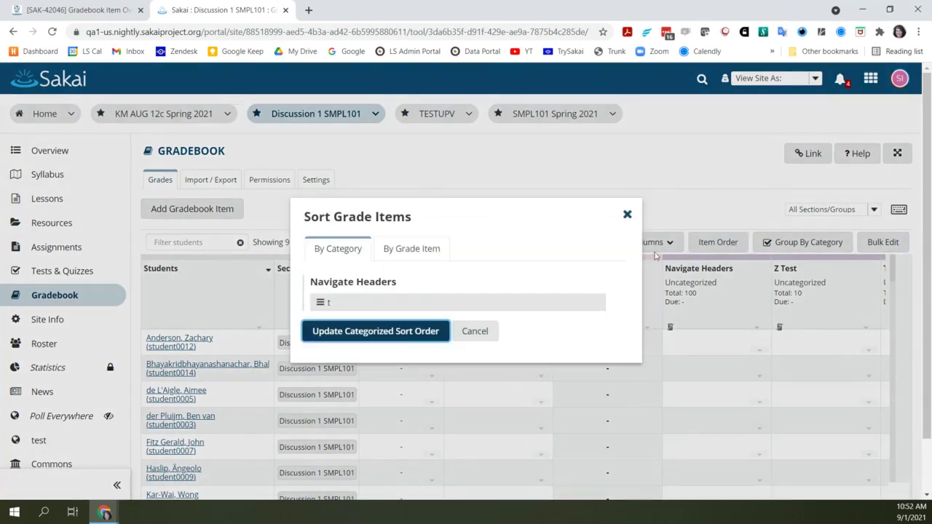
pyautogui.click(630, 217)
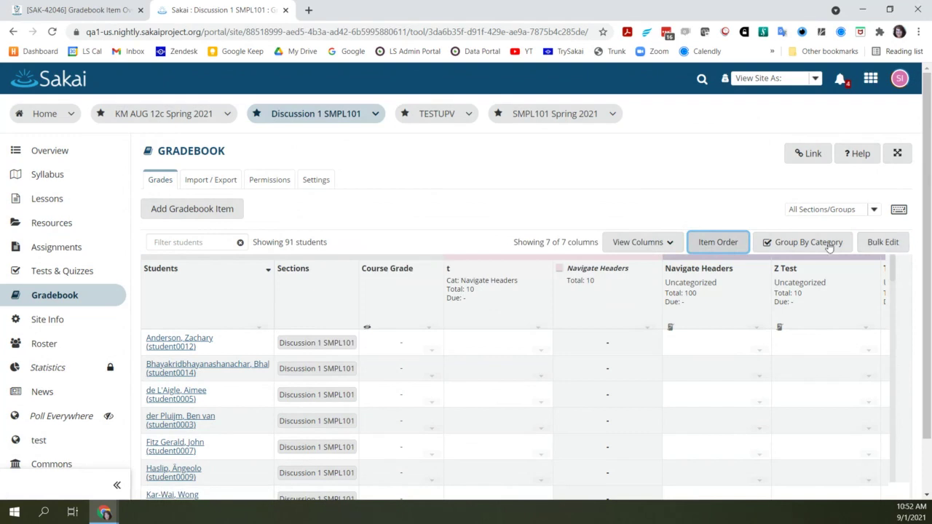
pyautogui.click(718, 242)
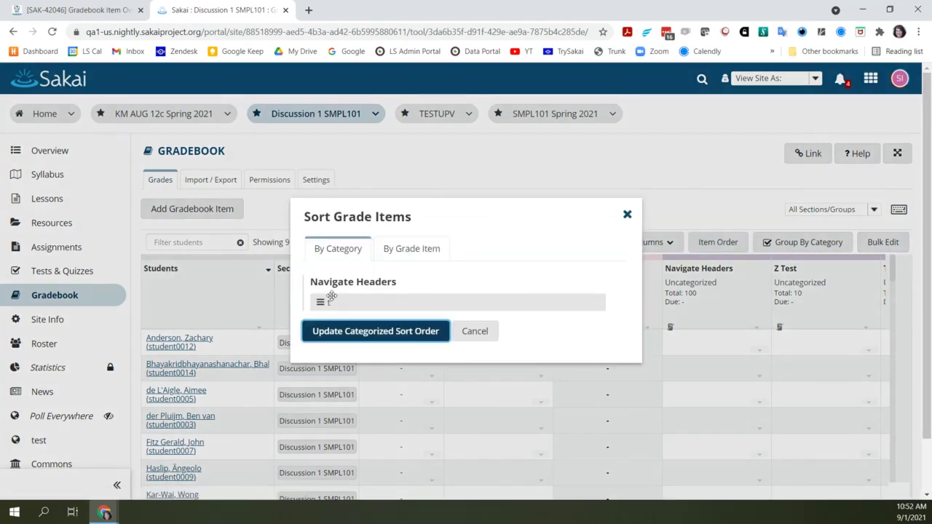
pyautogui.moveTo(321, 302)
pyautogui.mouseDown()
pyautogui.moveTo(323, 323)
pyautogui.moveTo(323, 302)
pyautogui.mouseUp()
pyautogui.click(390, 250)
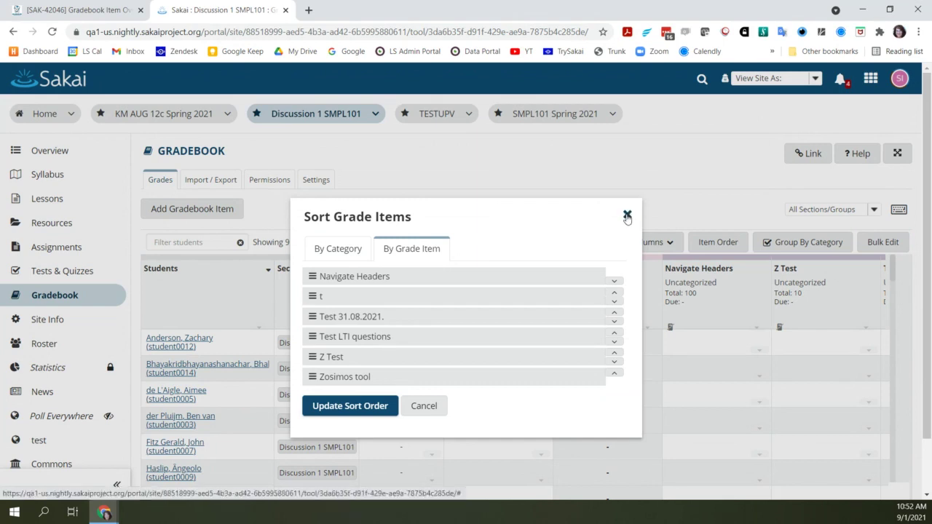
pyautogui.moveTo(503, 335)
pyautogui.mouseDown()
pyautogui.moveTo(499, 296)
pyautogui.moveTo(504, 329)
pyautogui.mouseUp()
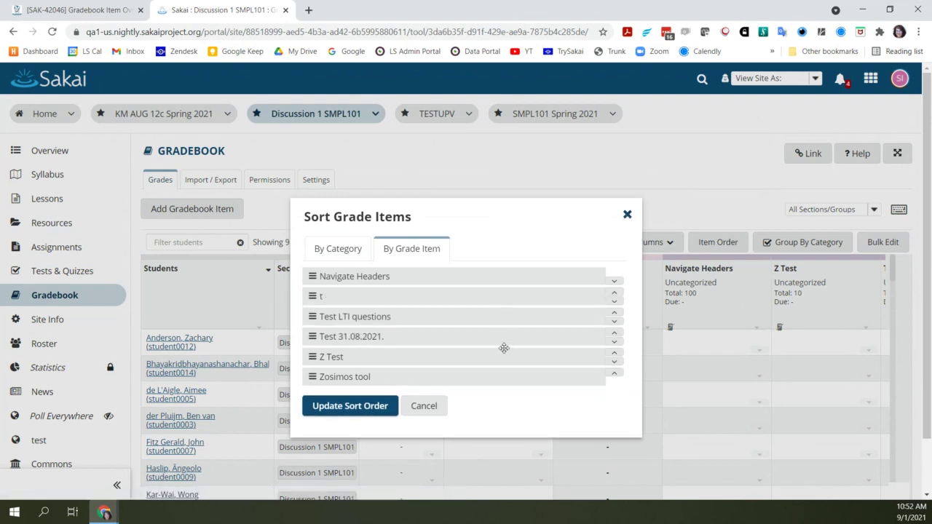
pyautogui.click(627, 216)
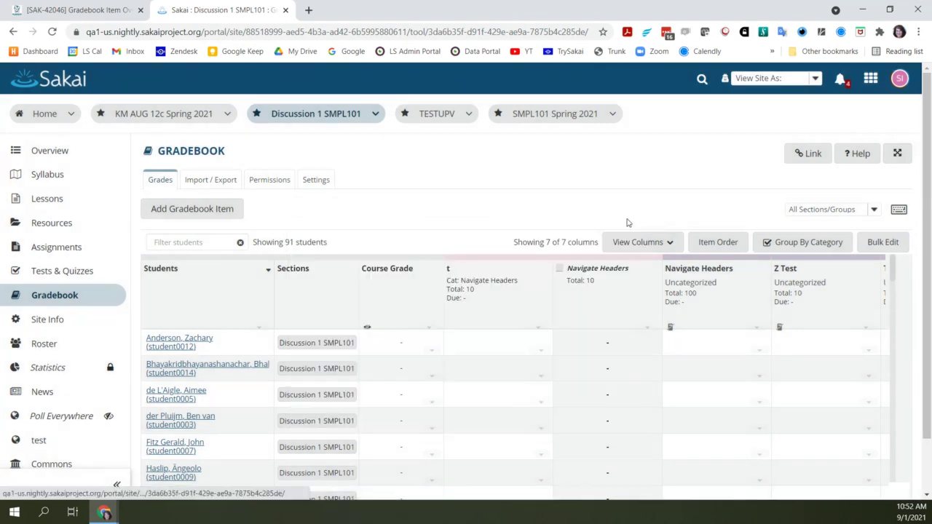
# Step: Review the Bulk Edit Items settings again and the View Columns list, closing both without changes
pyautogui.click(880, 246)
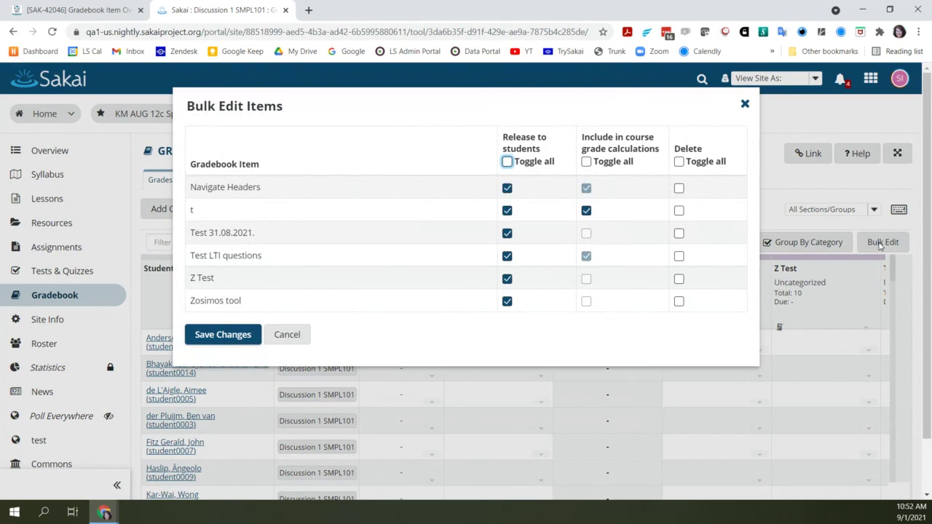
pyautogui.click(745, 106)
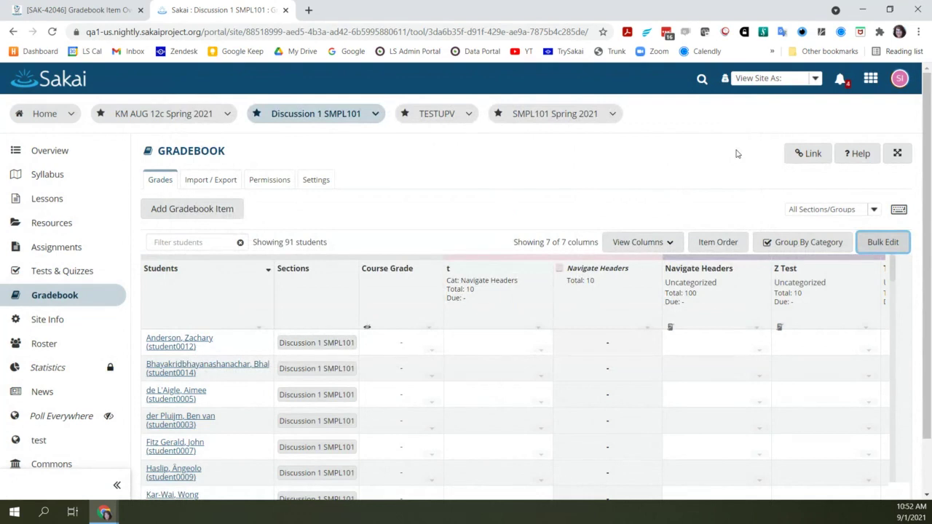
pyautogui.click(723, 212)
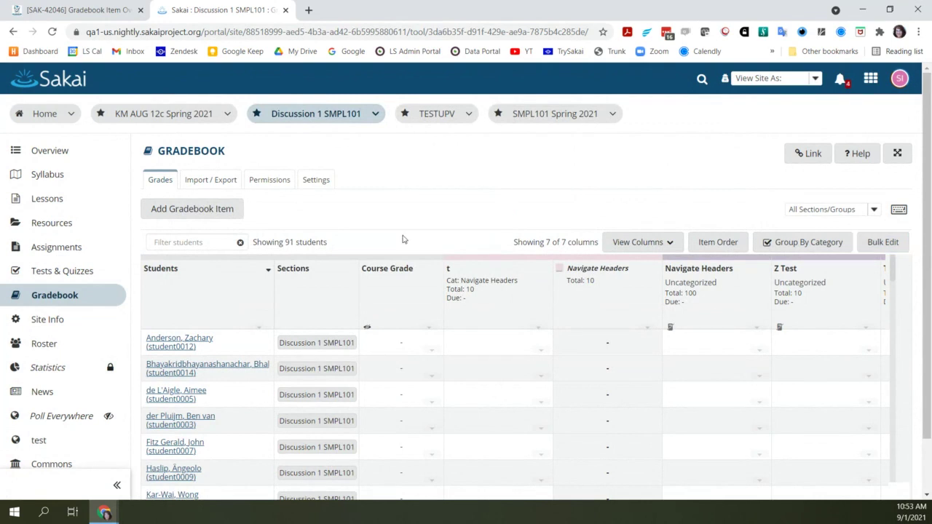
pyautogui.click(664, 243)
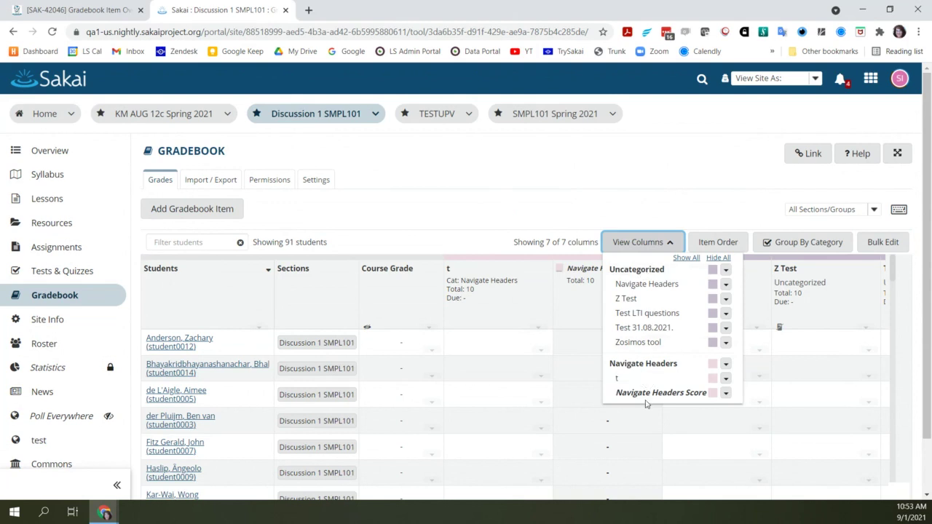
pyautogui.click(652, 249)
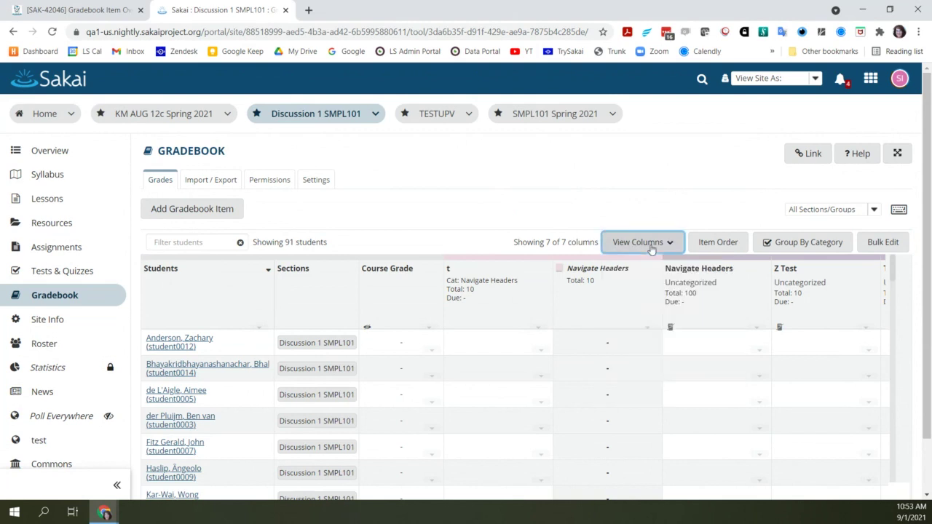
pyautogui.click(652, 249)
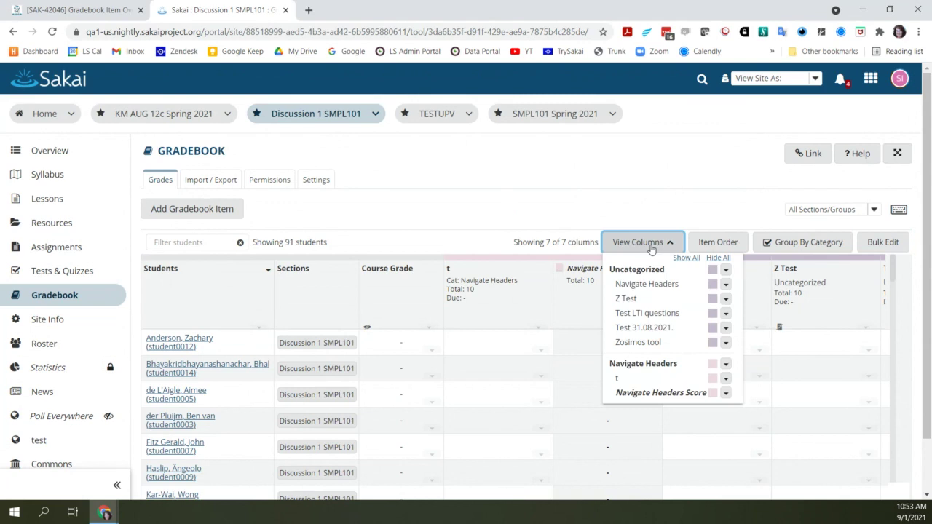
pyautogui.click(652, 249)
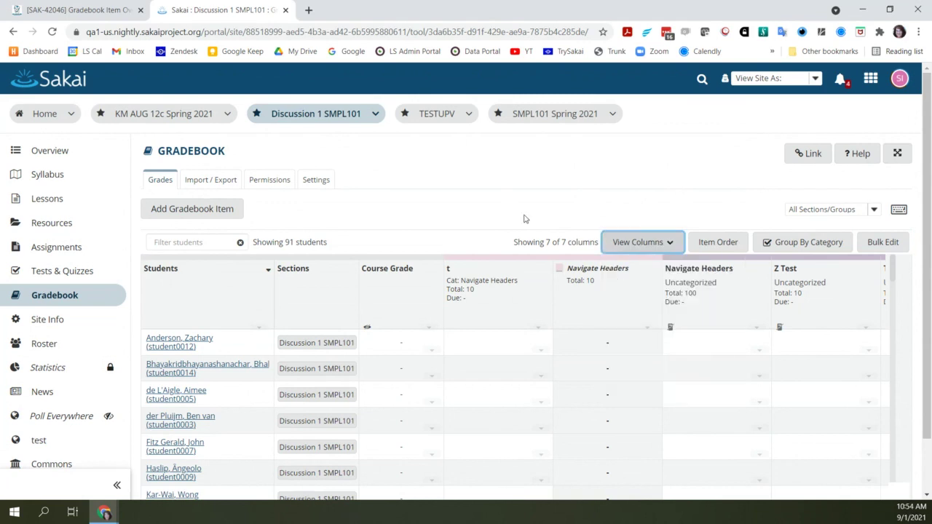
# Step: Compare the Course_Grade_Breakdown_menu.png screenshot on the Jira issue with the Course Grade column's options in the Sakai Gradebook
pyautogui.click(87, 11)
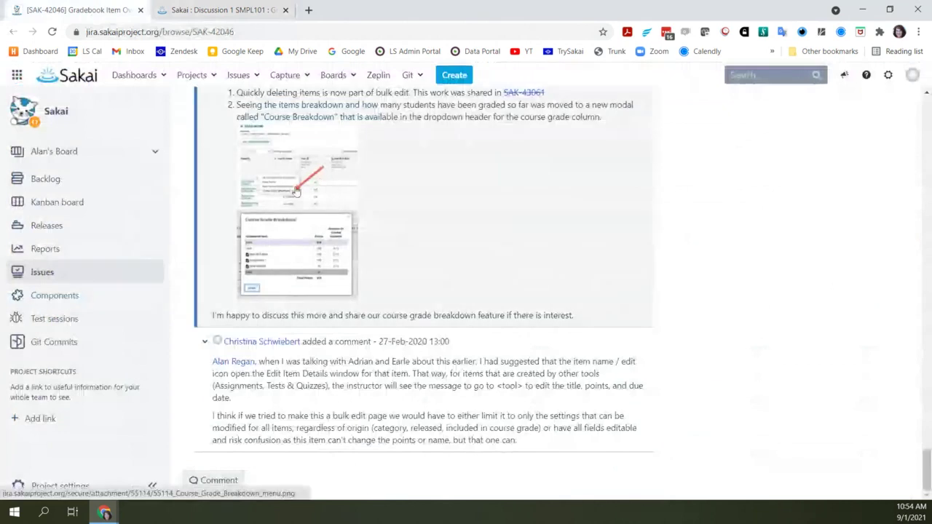
pyautogui.click(296, 187)
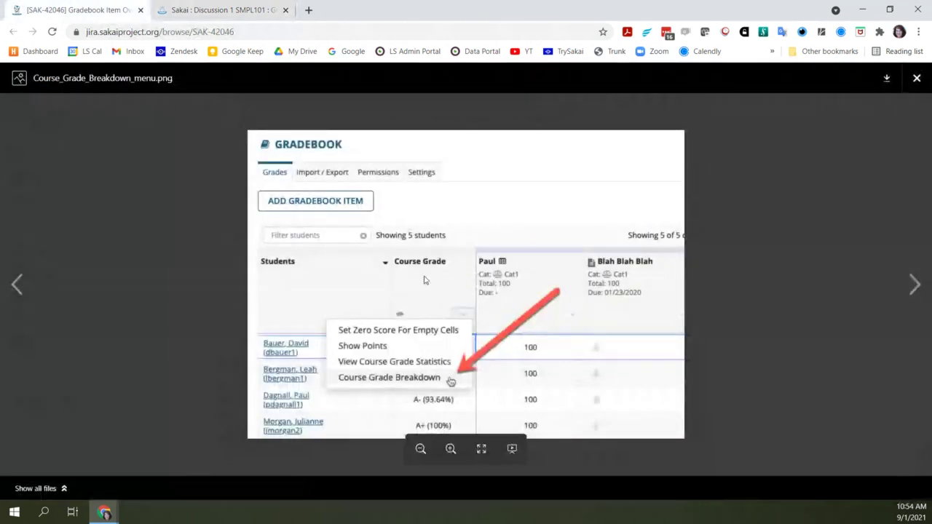
pyautogui.click(218, 10)
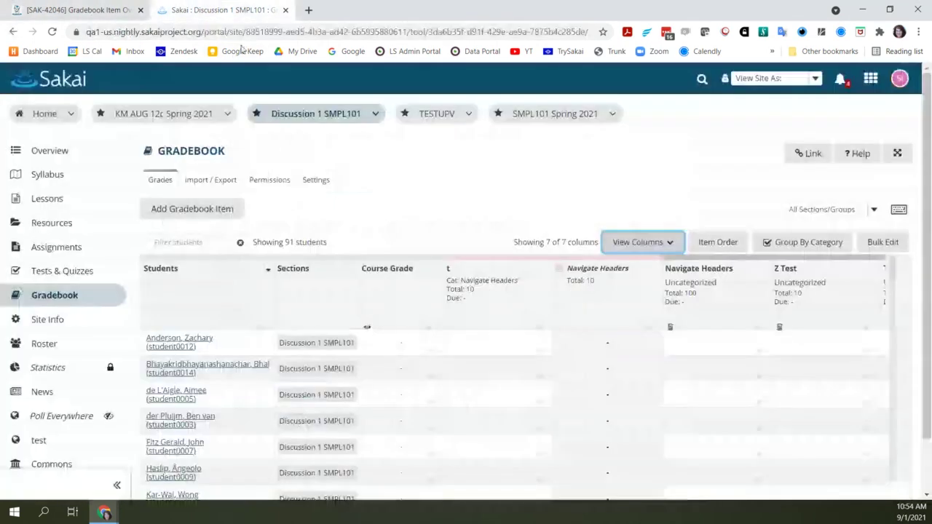
pyautogui.click(430, 328)
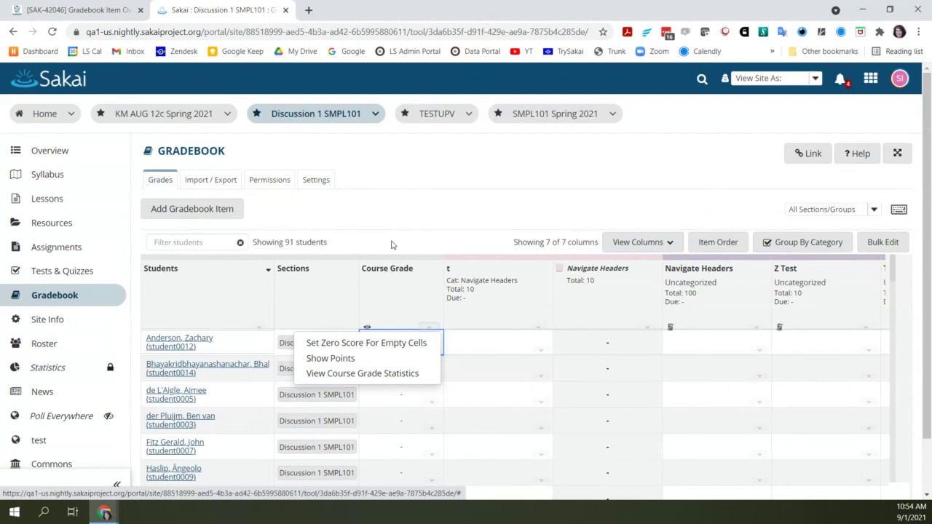
pyautogui.click(391, 245)
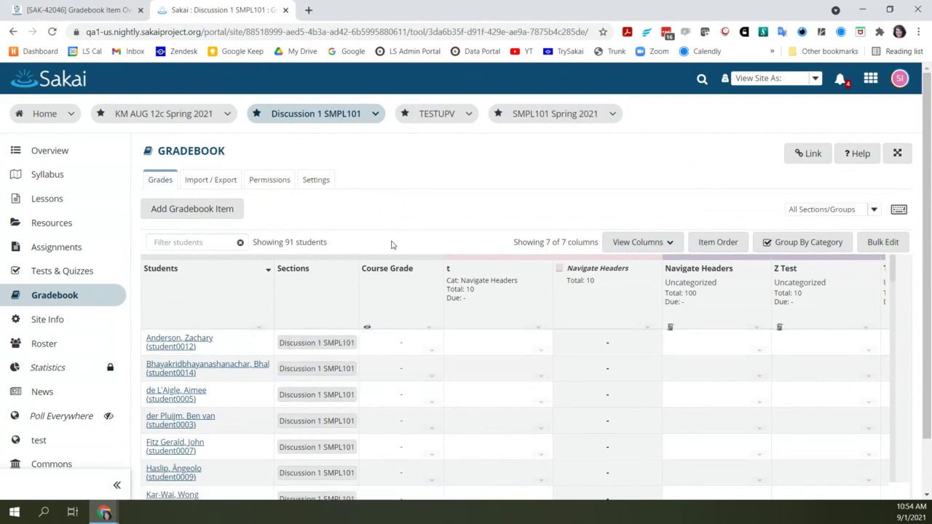
pyautogui.click(429, 329)
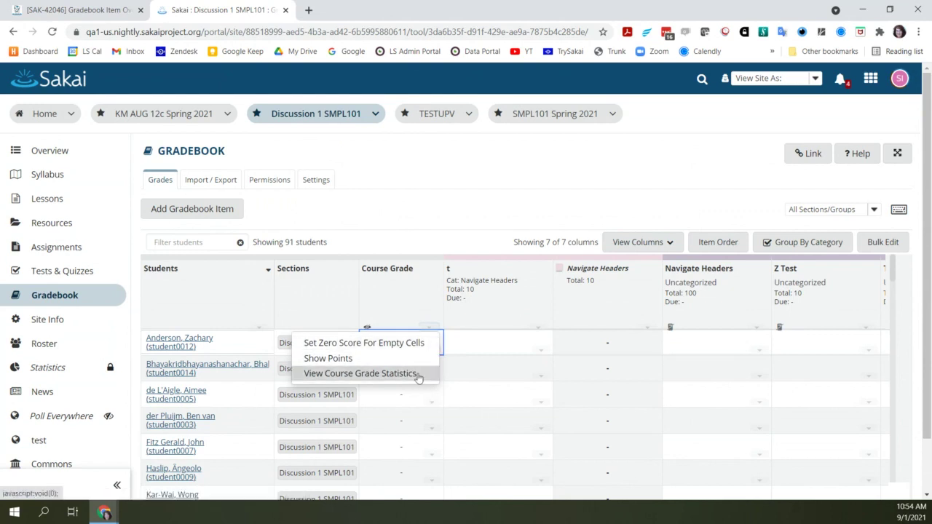
pyautogui.click(434, 221)
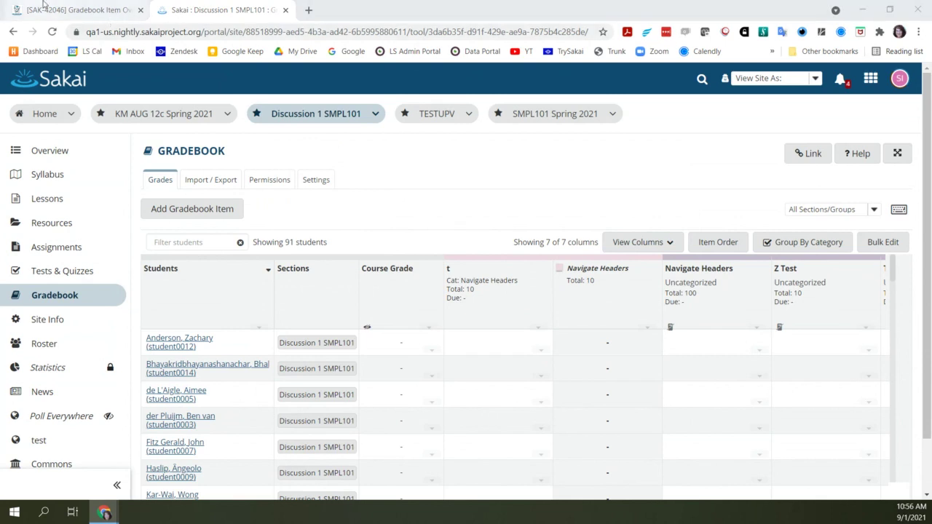
# Step: Return to the SAK-42046 issue, close the image preview, and look back through the comments, attachments and description up to the issue title
pyautogui.hotkey('ctrl', 'shift', 'Tab')
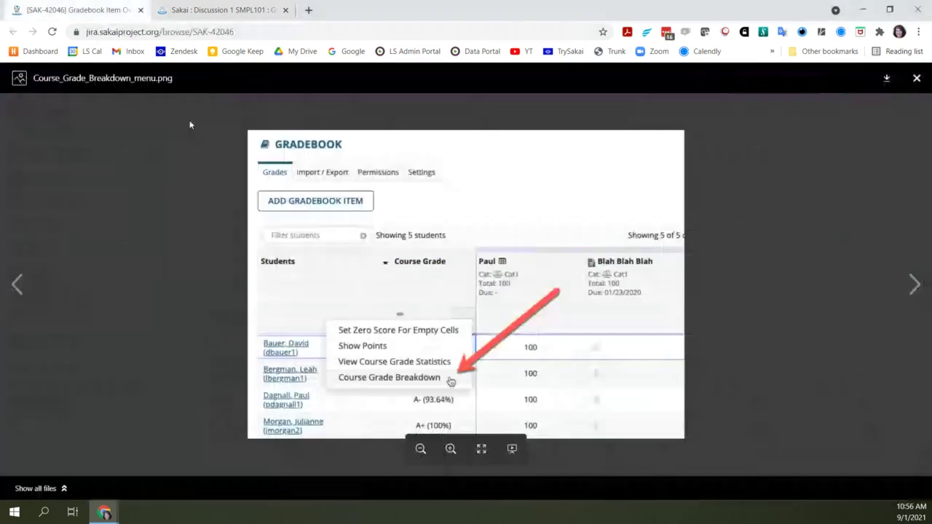
pyautogui.click(917, 77)
pyautogui.scroll(5, 834, 270)
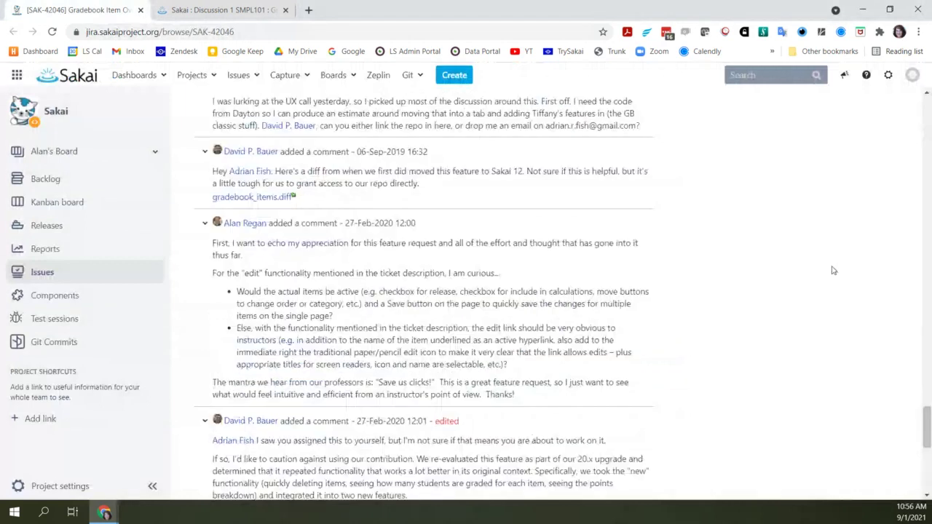
pyautogui.scroll(5, 834, 270)
pyautogui.scroll(10, 834, 270)
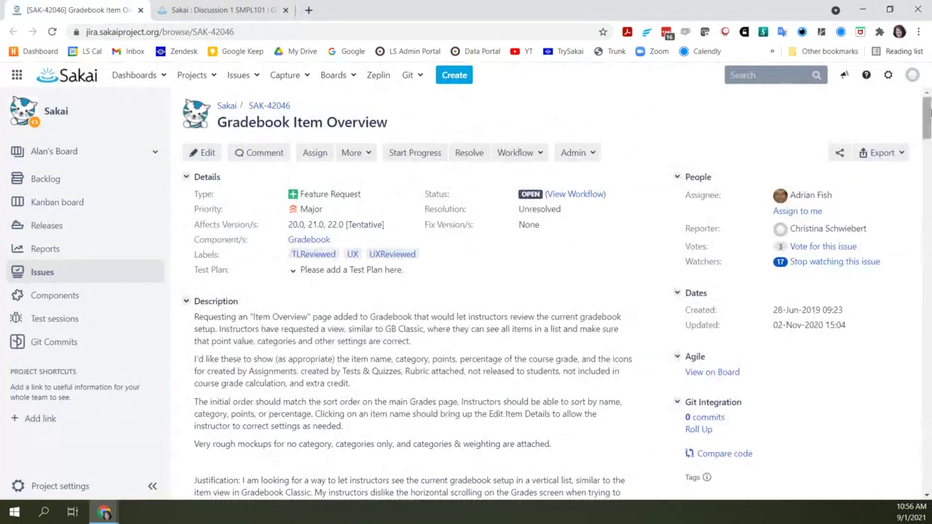
pyautogui.moveTo(929, 109); pyautogui.dragTo(929, 470)
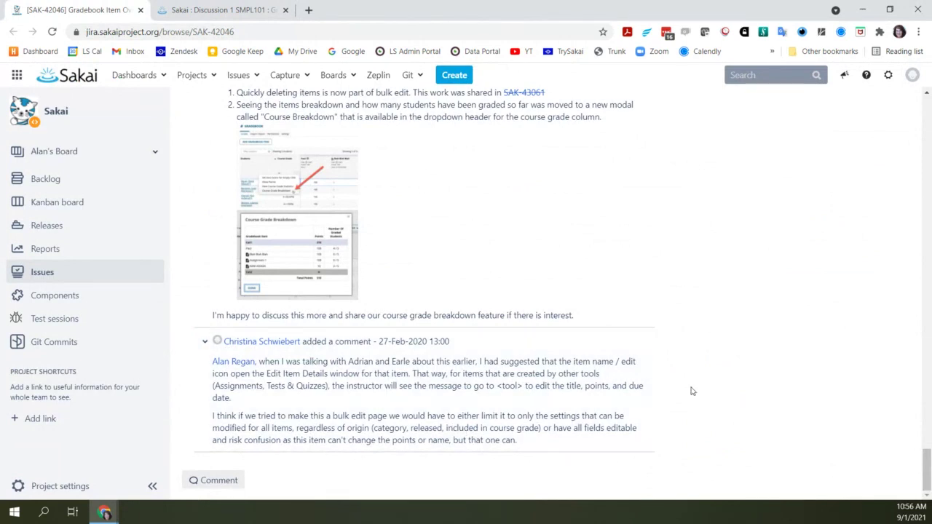
pyautogui.scroll(1, 692, 391)
pyautogui.scroll(10, 691, 391)
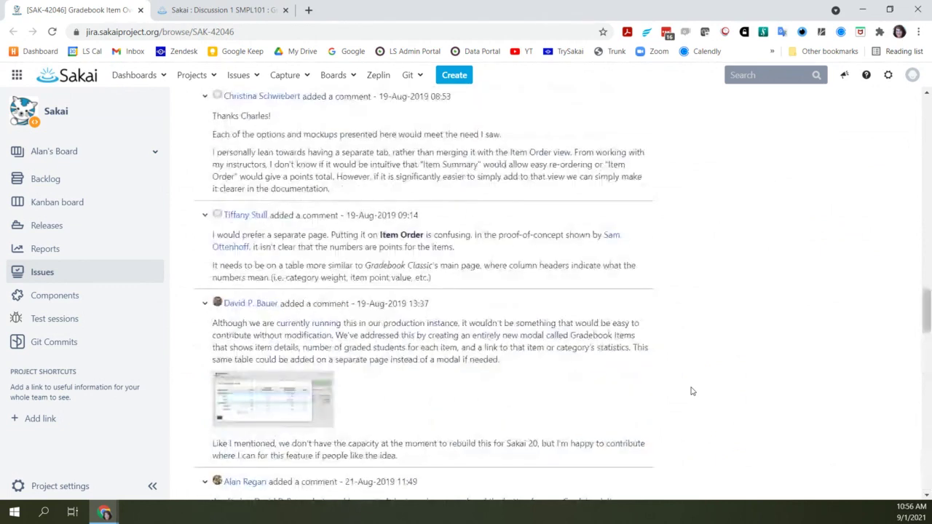
pyautogui.scroll(10, 692, 391)
pyautogui.scroll(10, 692, 391)
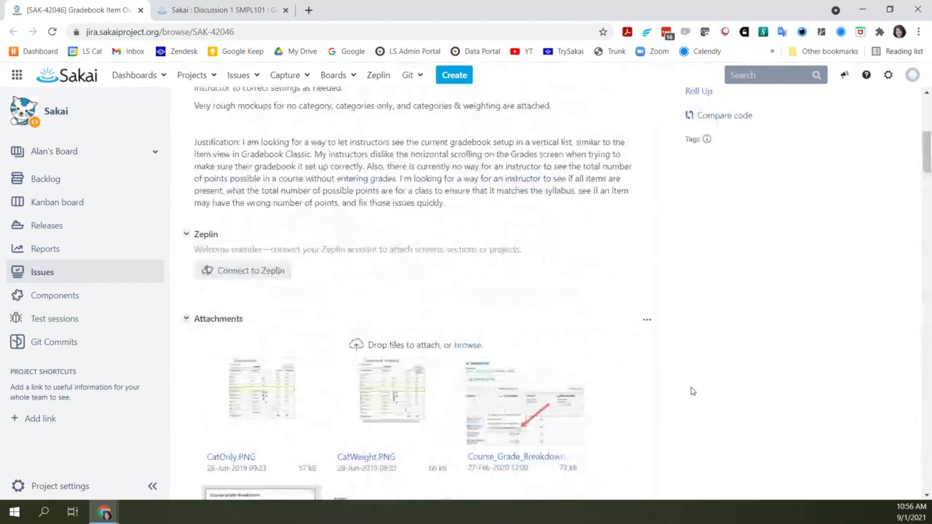
pyautogui.scroll(5, 691, 391)
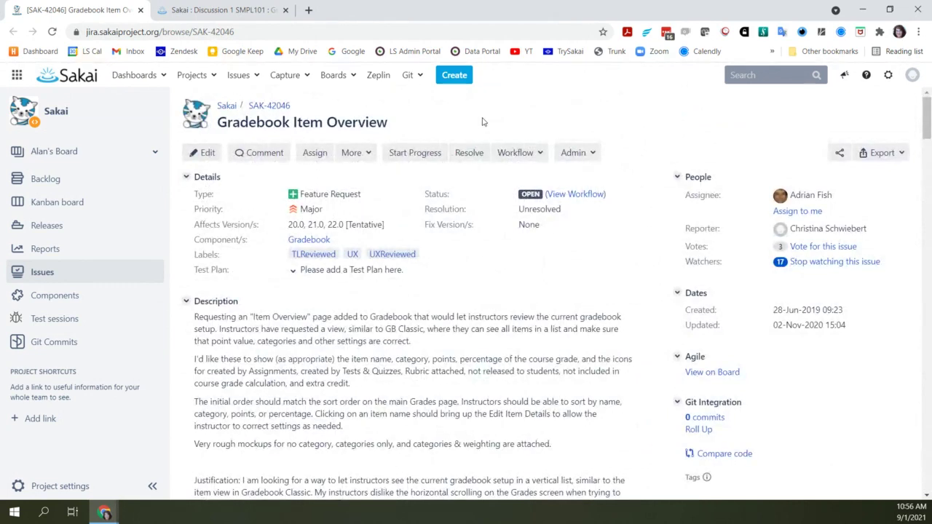
# Step: Close the Sakai Gradebook page and the SAK-42046 issue page
pyautogui.click(225, 16)
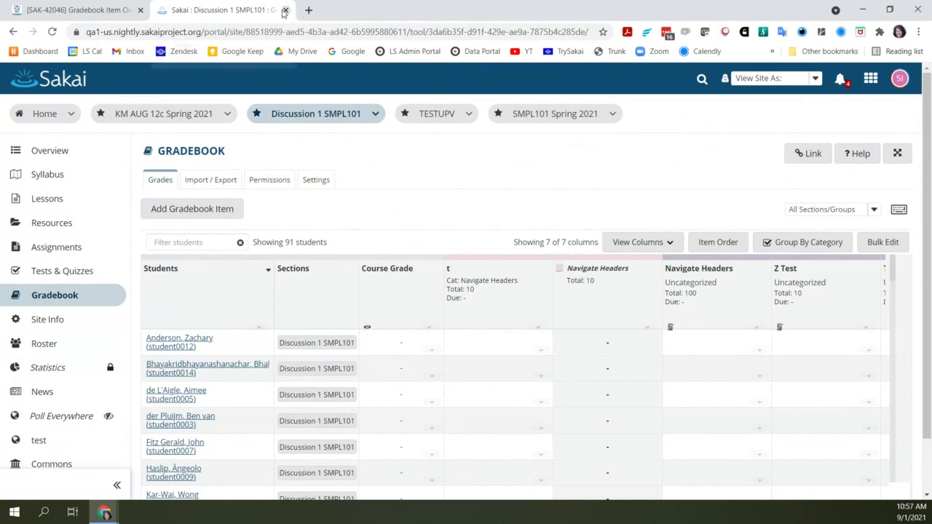
pyautogui.click(284, 10)
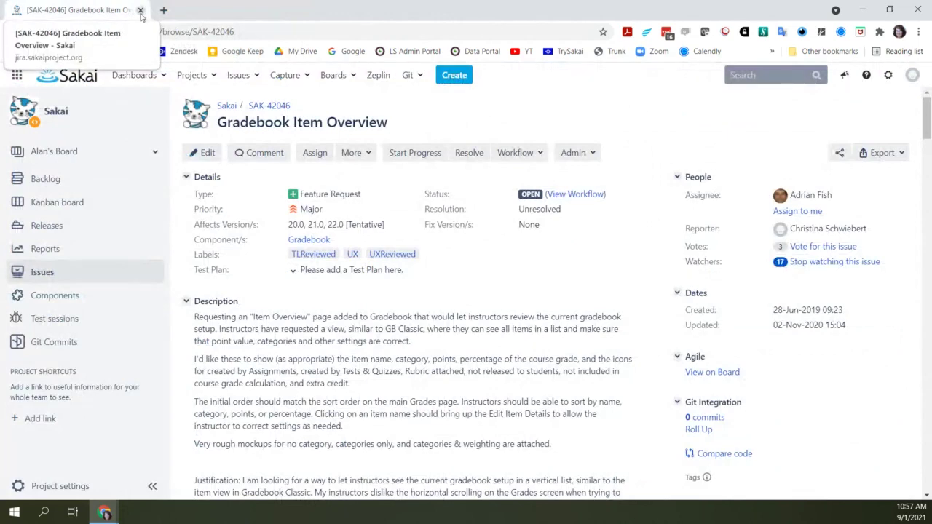
pyautogui.click(141, 10)
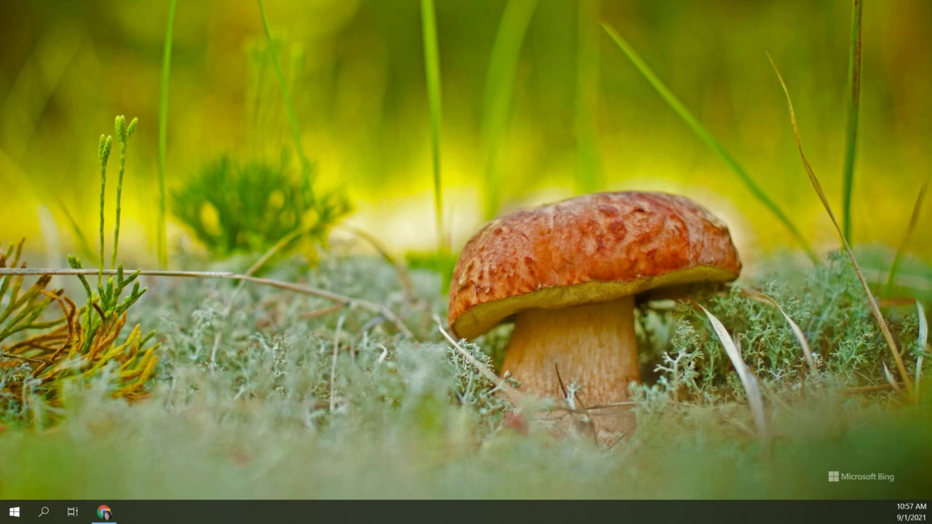
# Step: Switch to the tl2021Sept1 Etherpad agenda and open the SAK-41005 issue from its Jiras list
pyautogui.hotkey('alt', 'Tab')
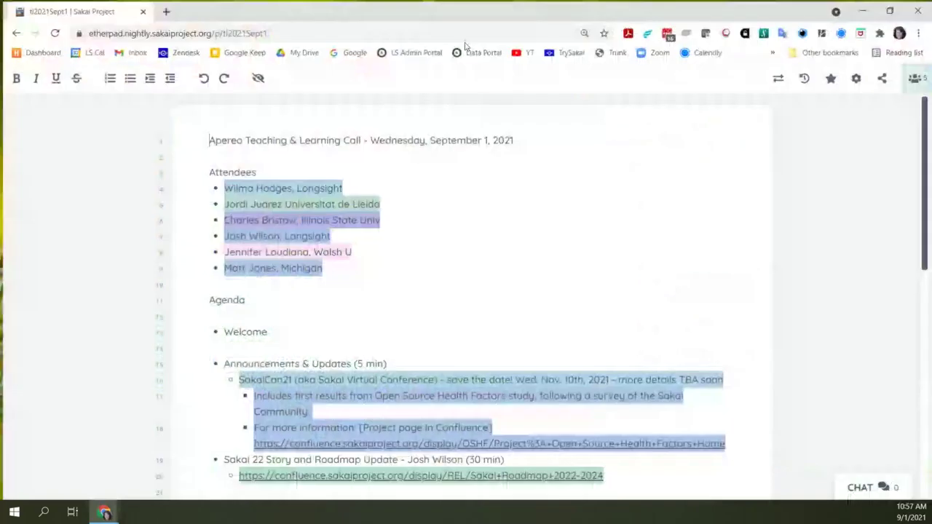
pyautogui.scroll(-3, 260, 271)
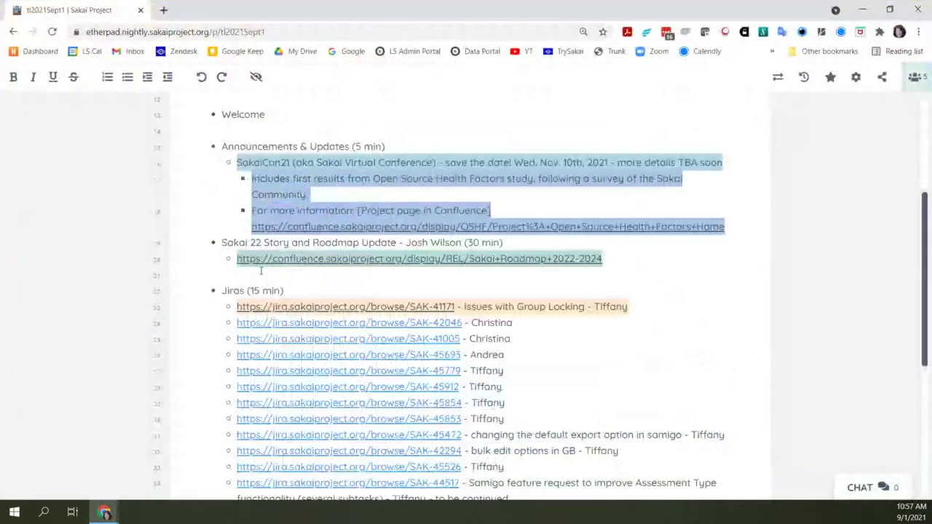
pyautogui.scroll(-2, 261, 271)
pyautogui.click(302, 197)
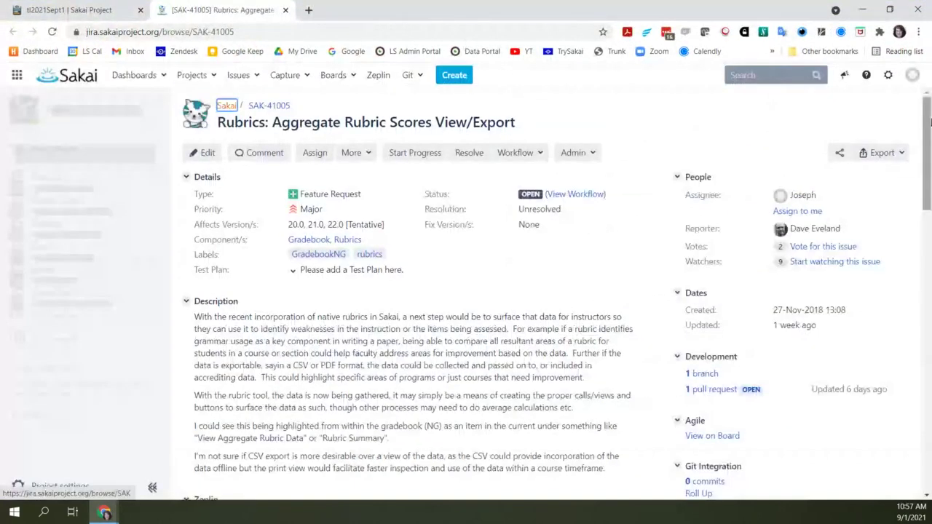
# Step: Review the SAK-41005 issue's description and comments, including the August 2021 comment with the aggregate rubric report video links
pyautogui.moveTo(930, 123); pyautogui.dragTo(929, 421)
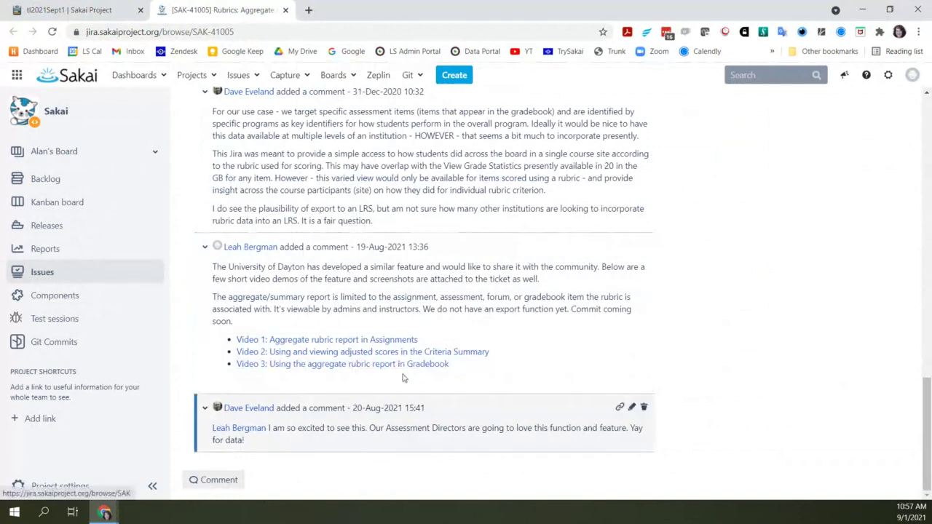
pyautogui.scroll(10, 349, 224)
pyautogui.scroll(2, 350, 225)
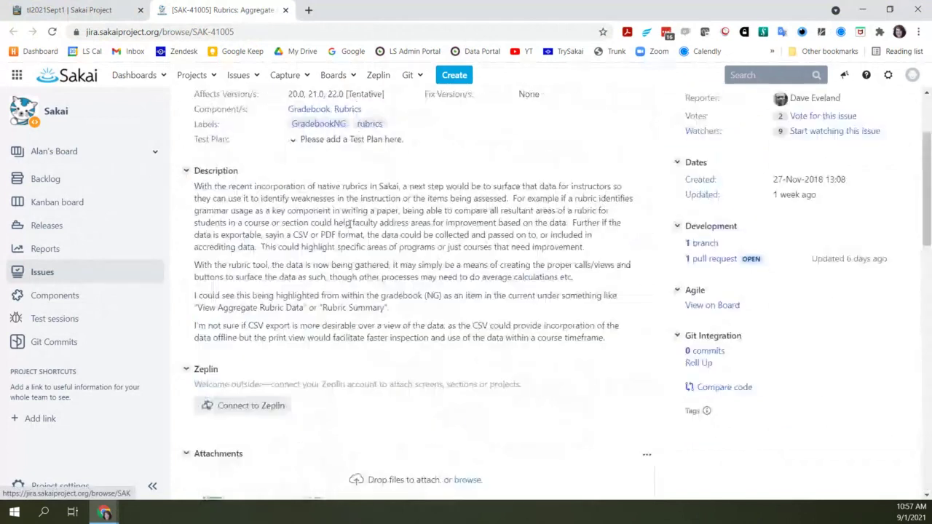
pyautogui.scroll(2, 350, 223)
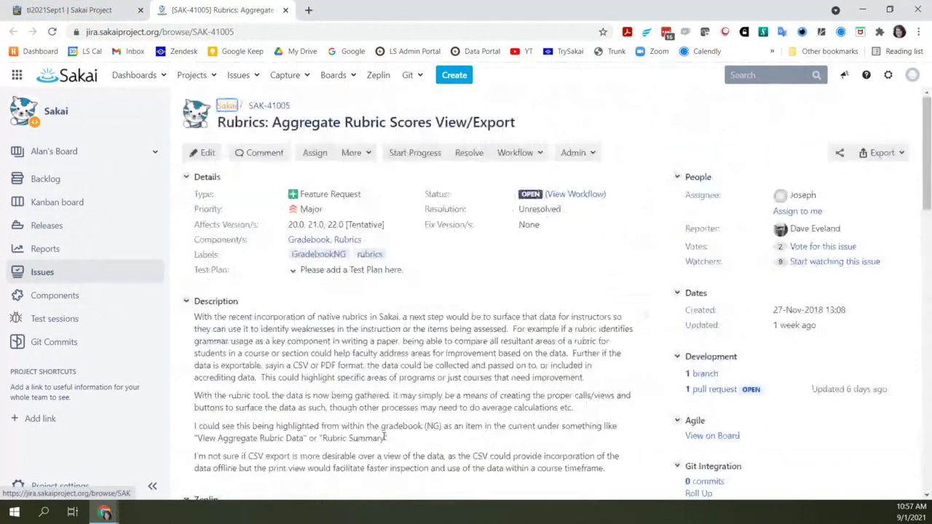
pyautogui.scroll(-2, 384, 437)
pyautogui.scroll(-10, 770, 391)
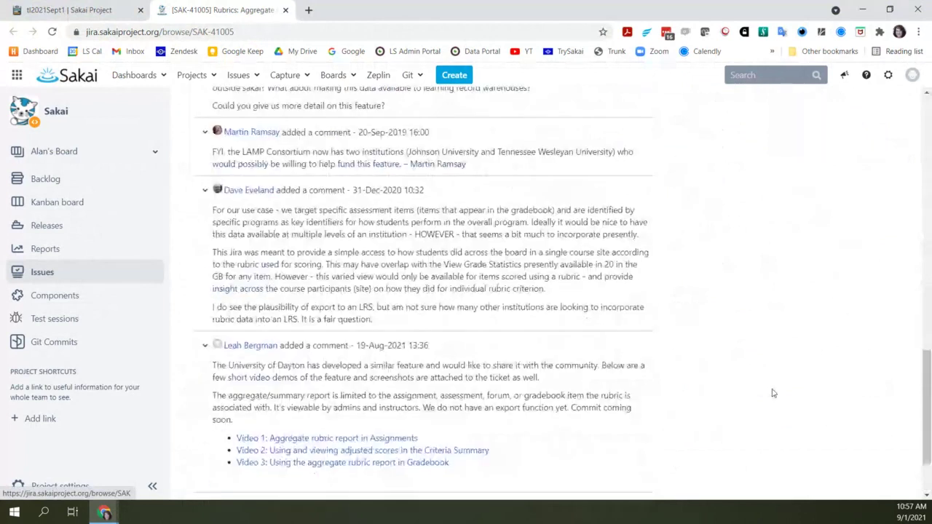
pyautogui.scroll(-2, 774, 393)
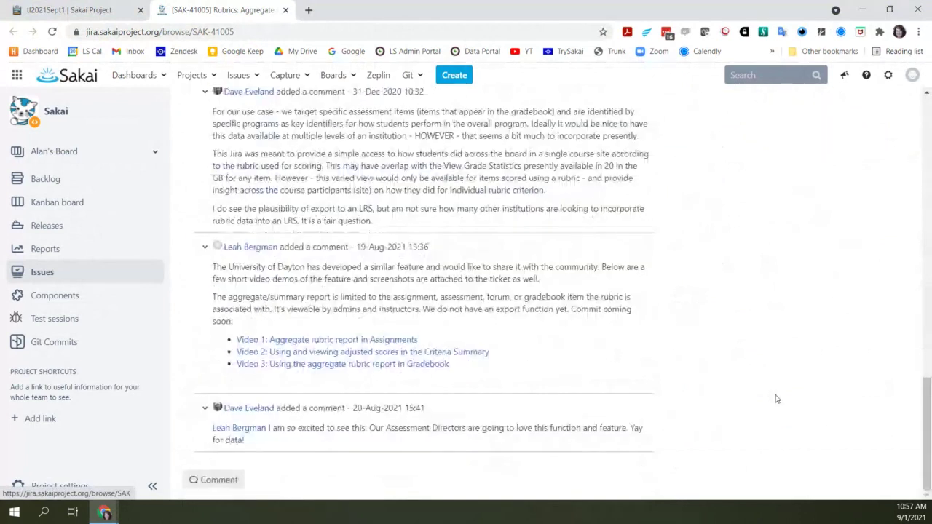